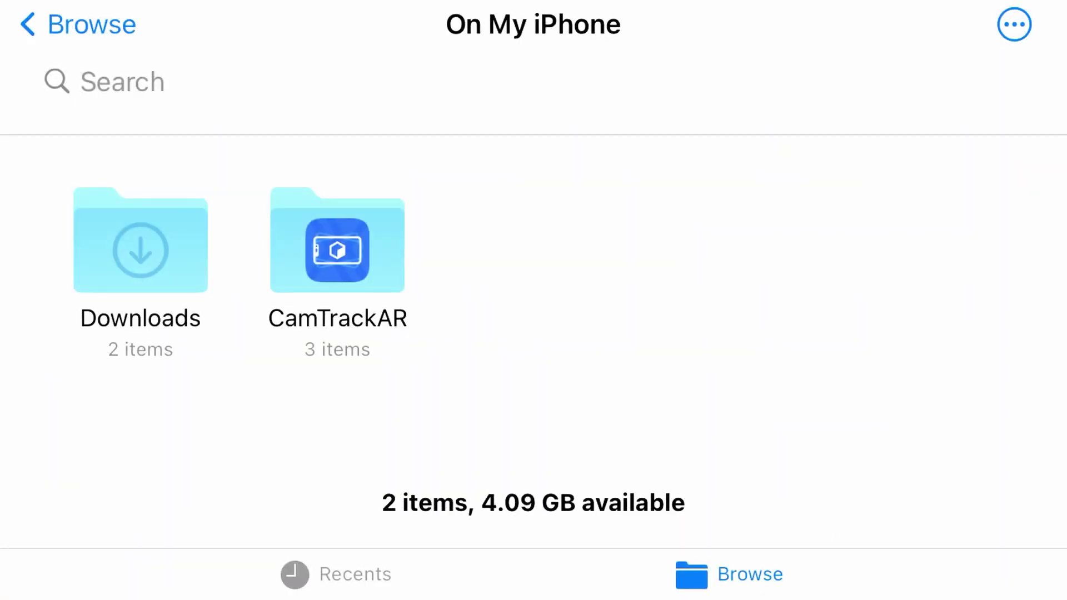
Send blender_hitfilm_importer.py and the .hfcs file from the first CamTrackAR recording to the PC
left_click(338, 250)
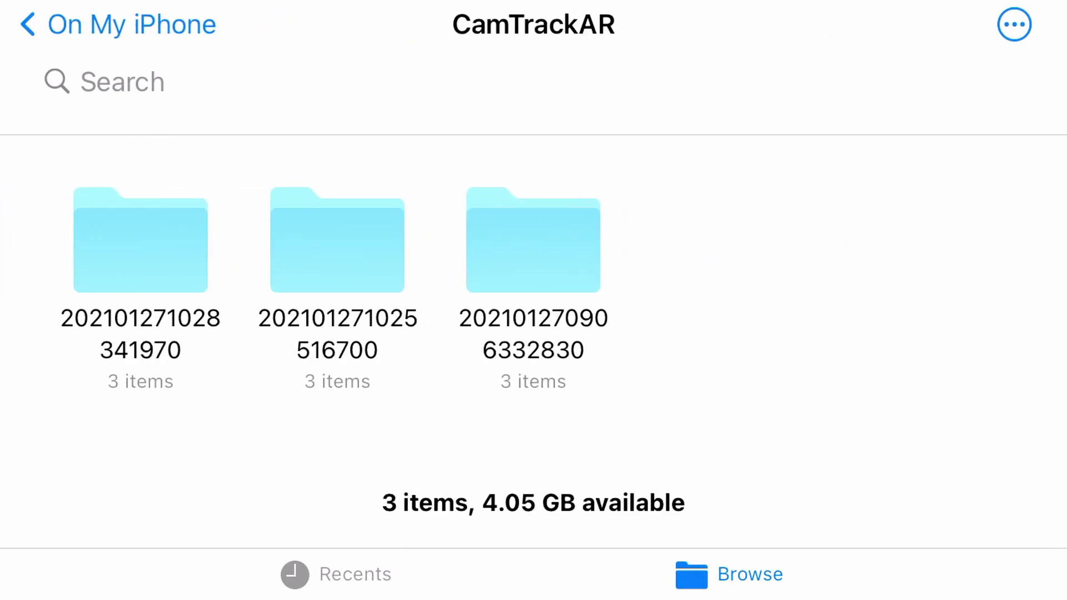
left_click(140, 240)
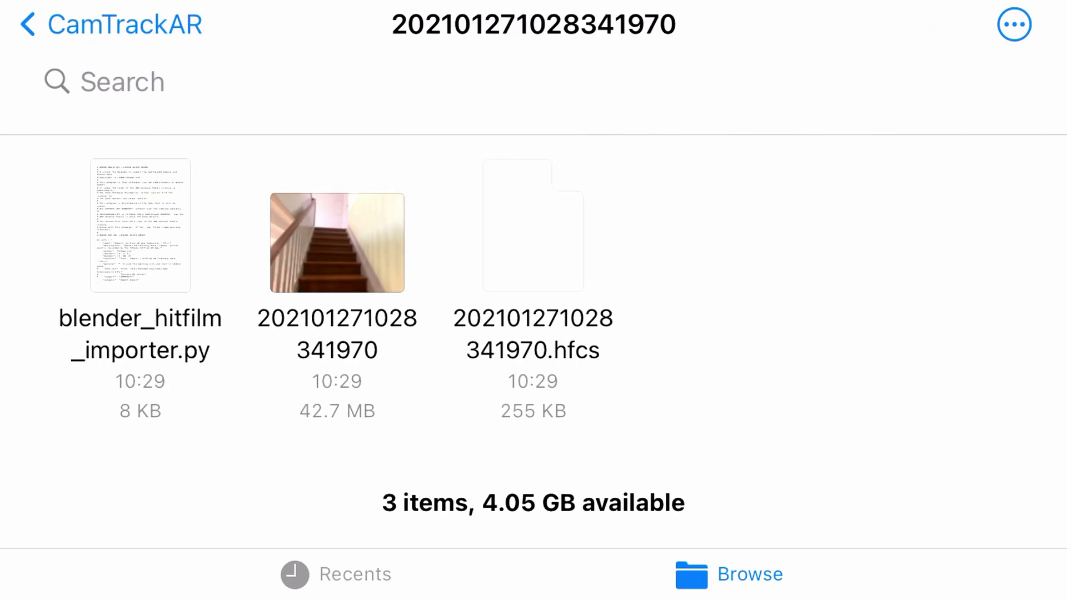
left_click(1014, 24)
left_click(743, 86)
left_click(140, 241)
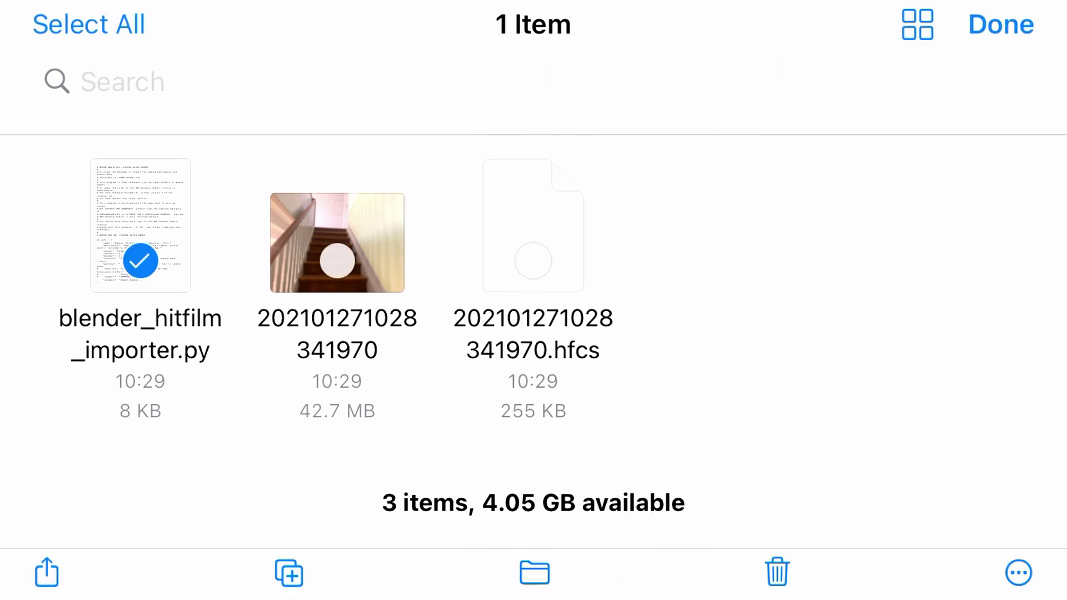
left_click(533, 240)
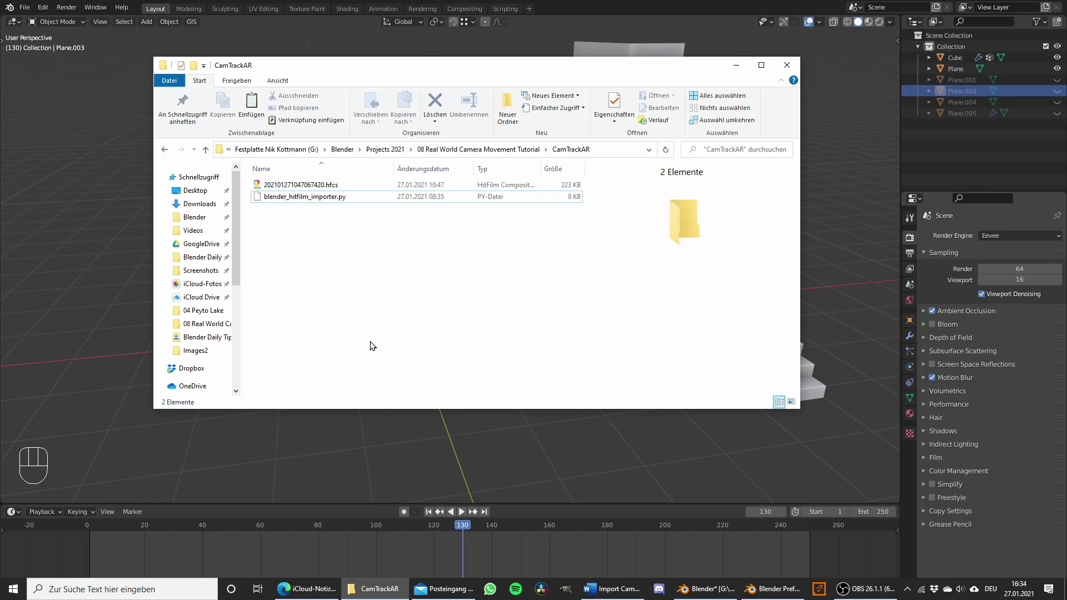
left_click(364, 198)
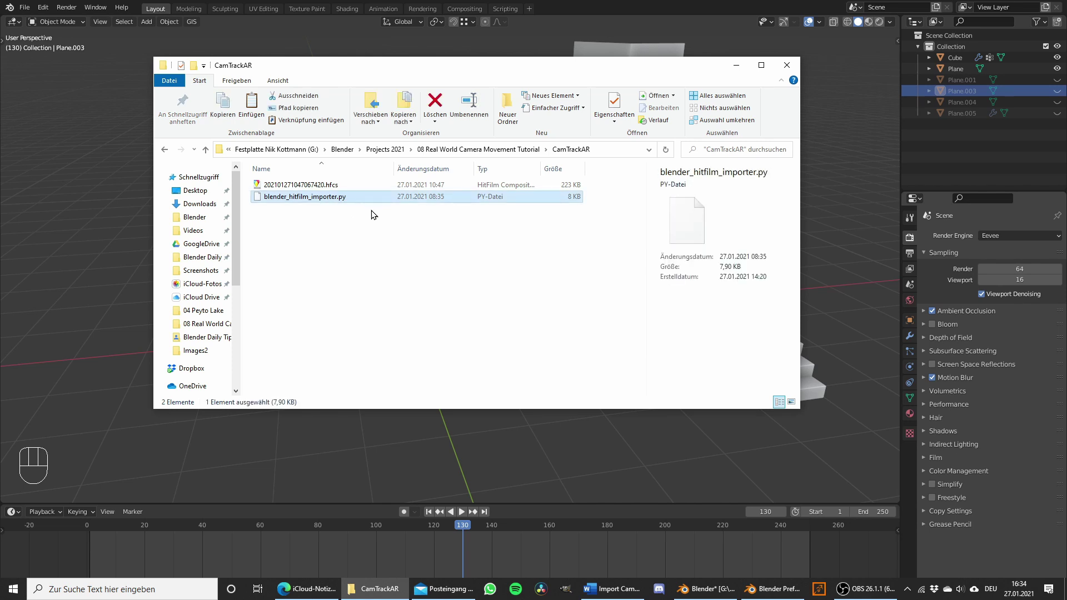
Install blender_hitfilm_importer.py from the CamTrackAR folder as a Blender add-on
left_click(59, 146)
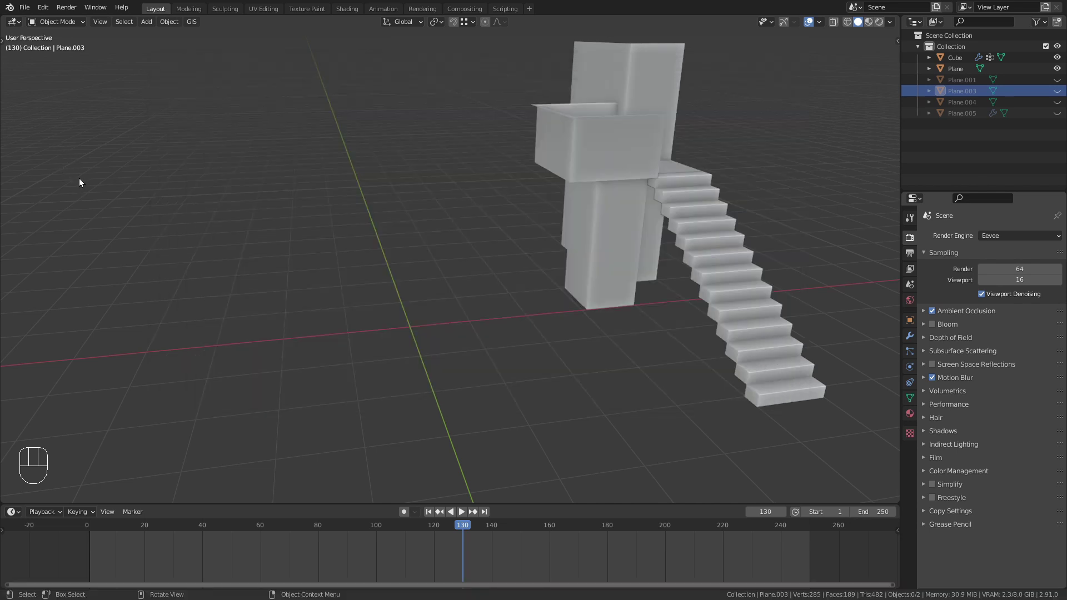
left_click(51, 8)
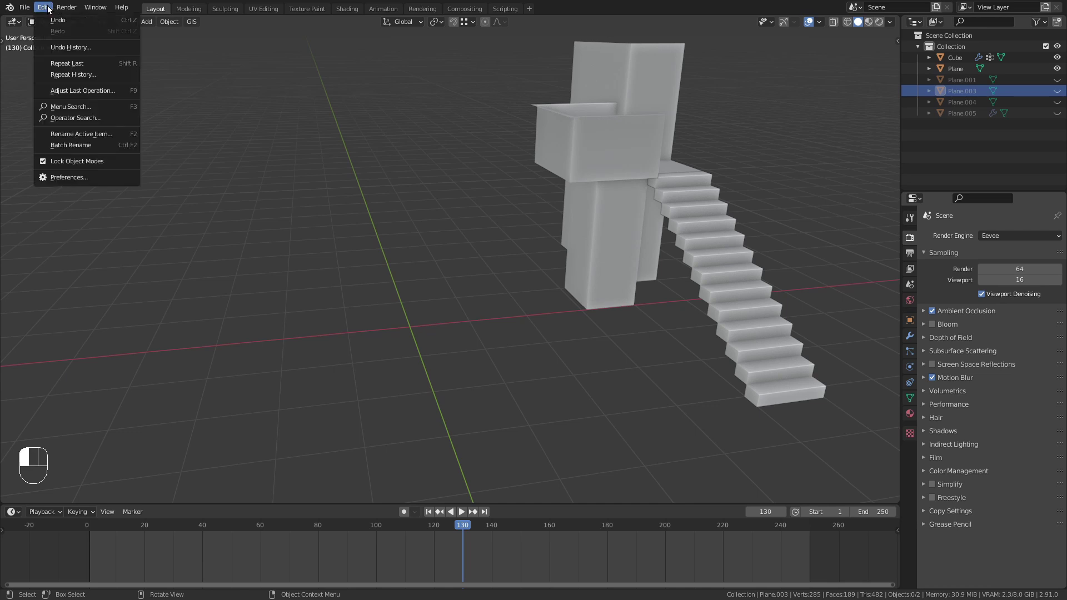
left_click(72, 176)
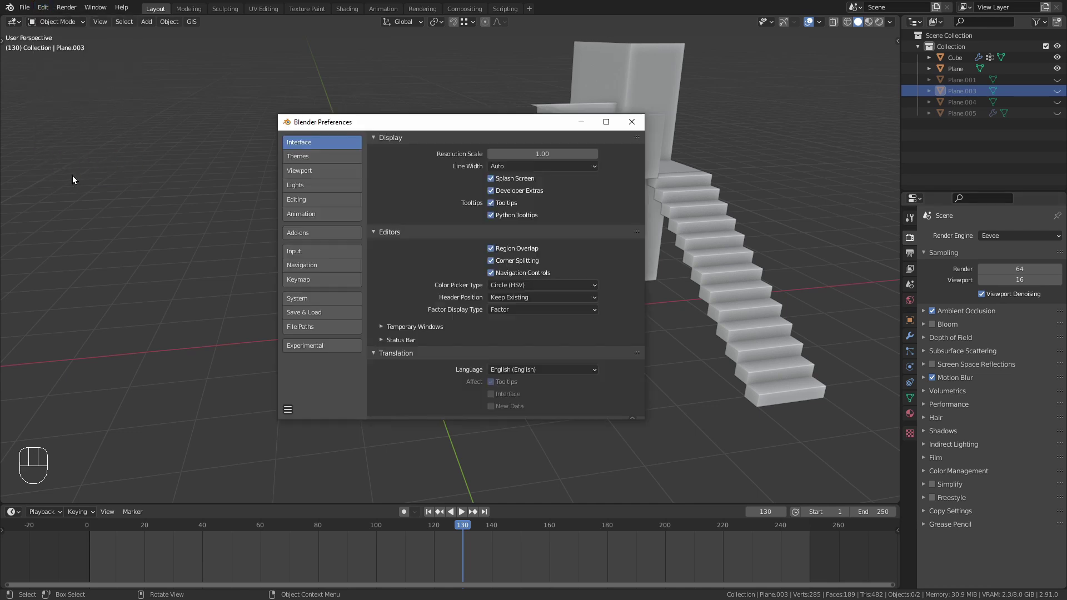
left_click(326, 233)
left_click(563, 142)
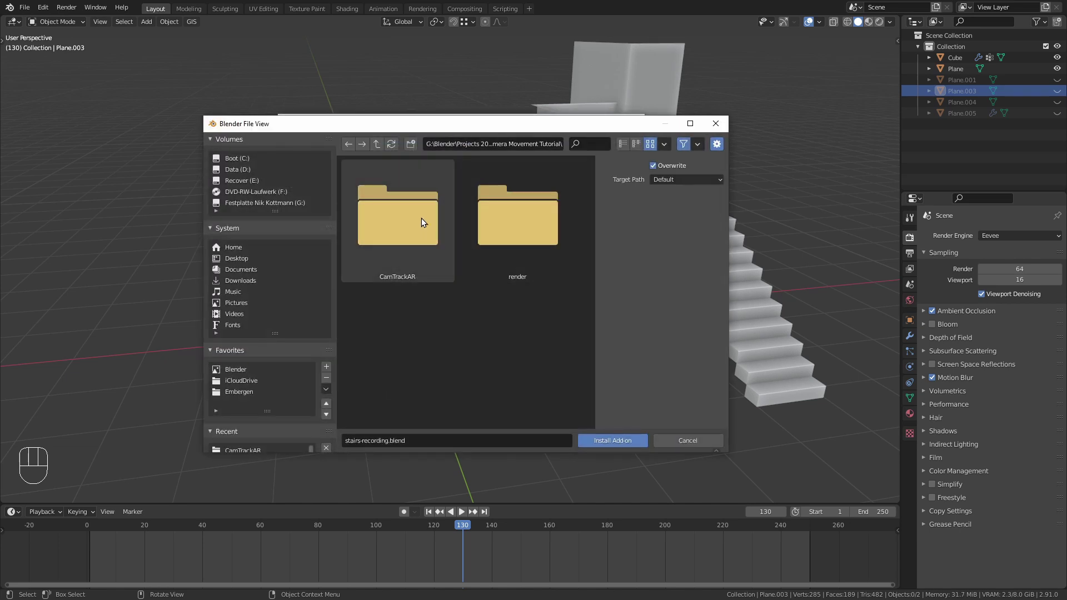
double_click(421, 219)
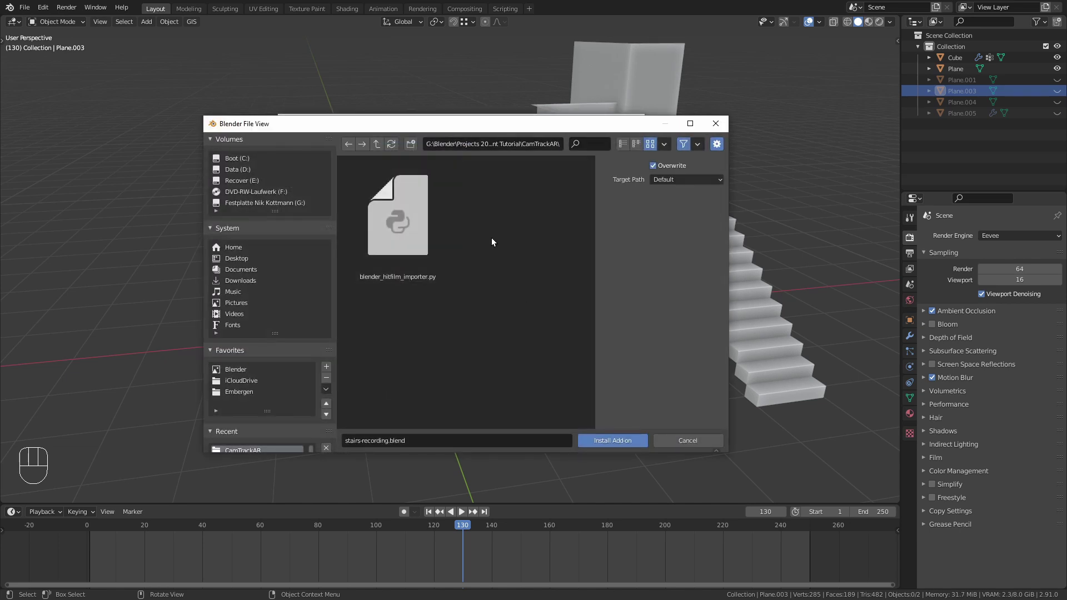
left_click(412, 228)
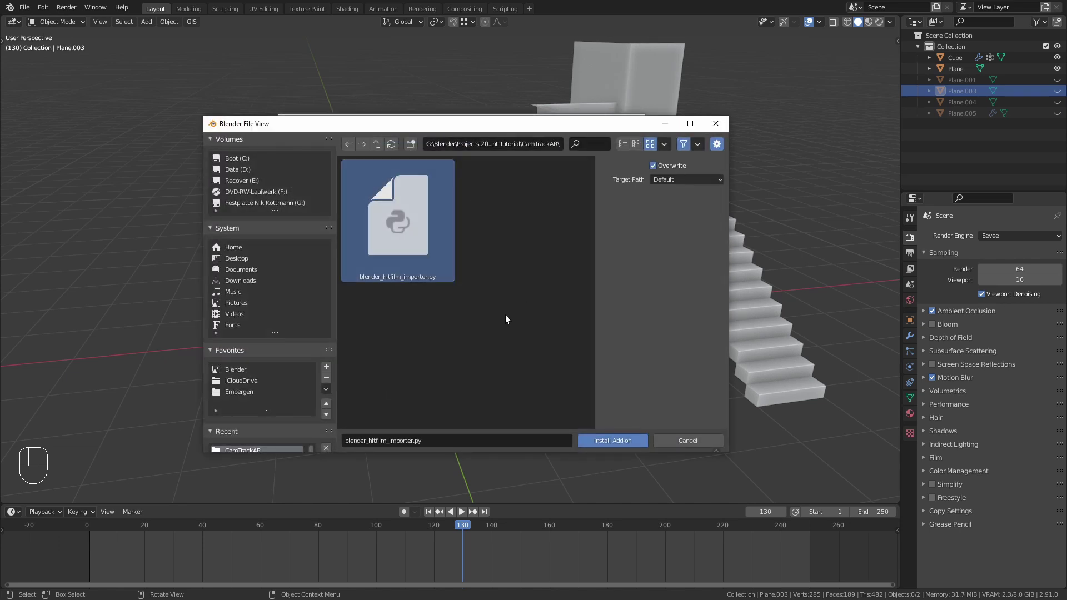
left_click(627, 441)
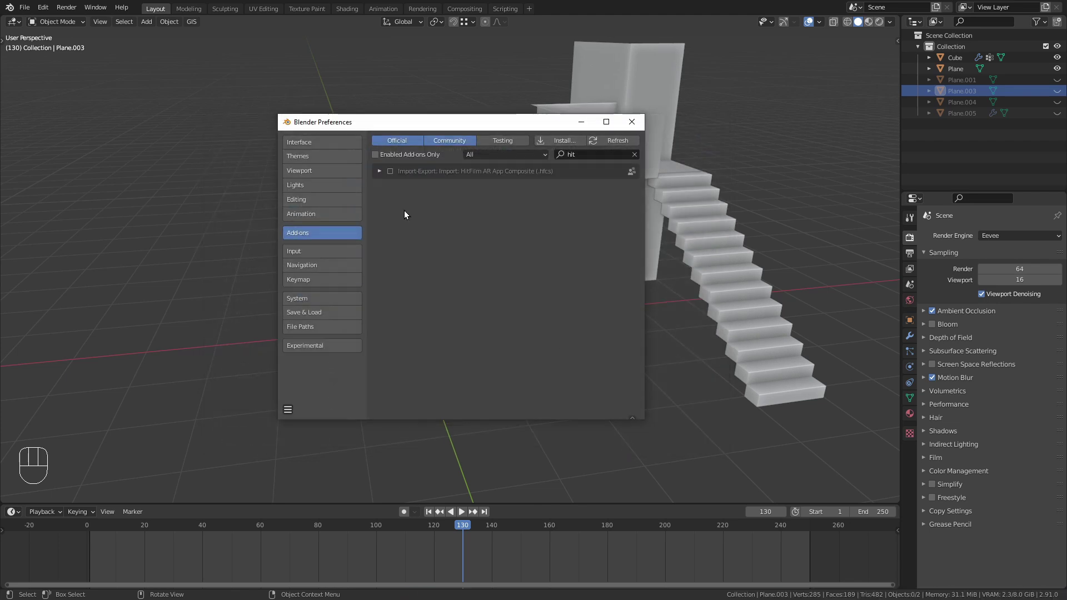
Enable the HitFilm AR App Composite importer add-on and close Preferences
left_click(379, 172)
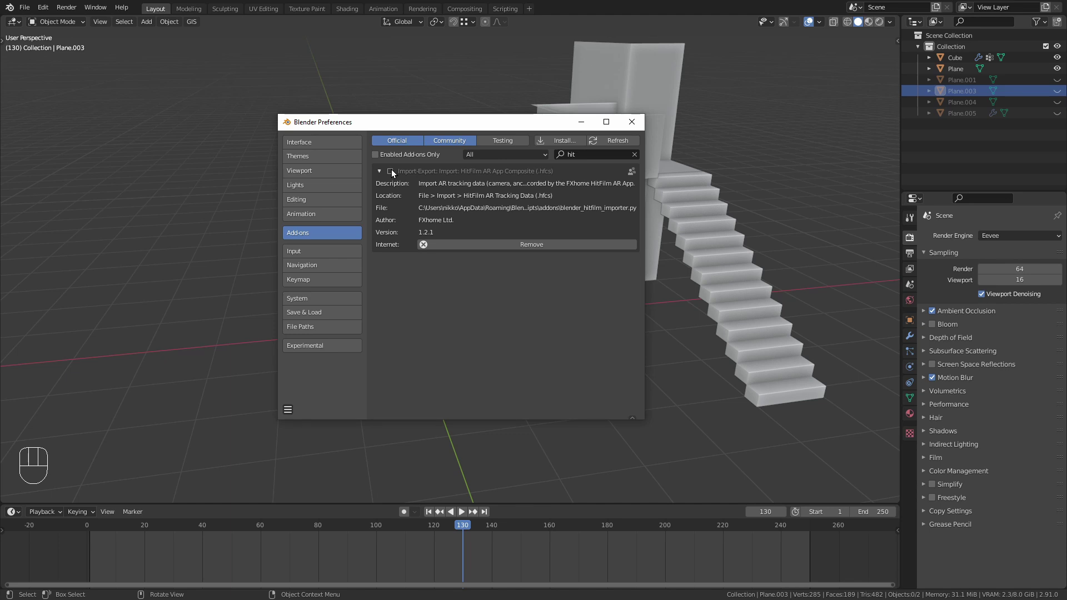
left_click(391, 172)
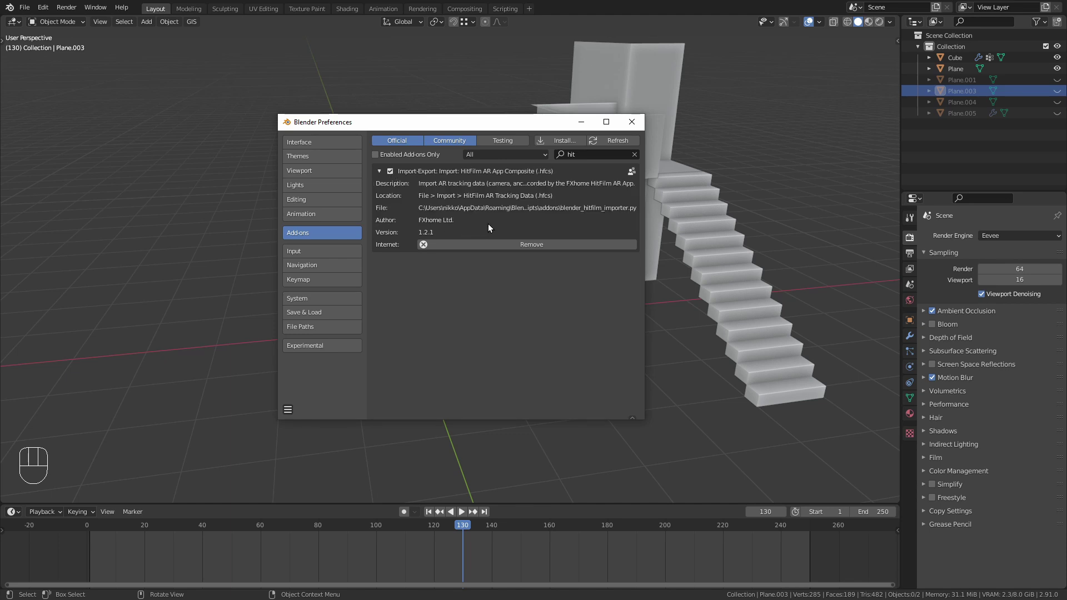
left_click(494, 54)
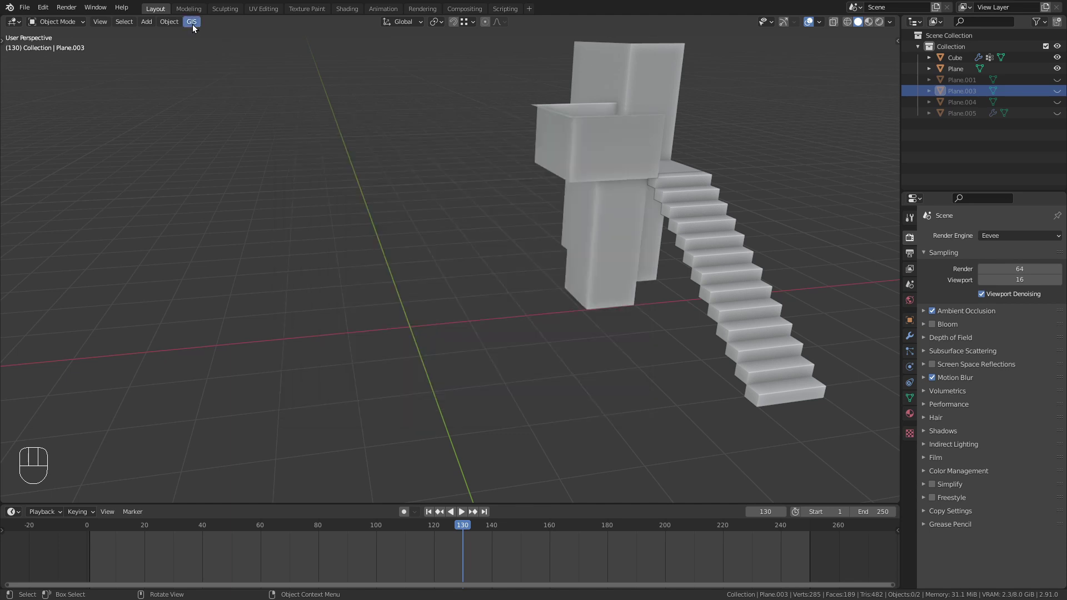
Import 202101271047067420.hfcs from the CamTrackAR folder as HitFilm AR Tracking Data
left_click(24, 8)
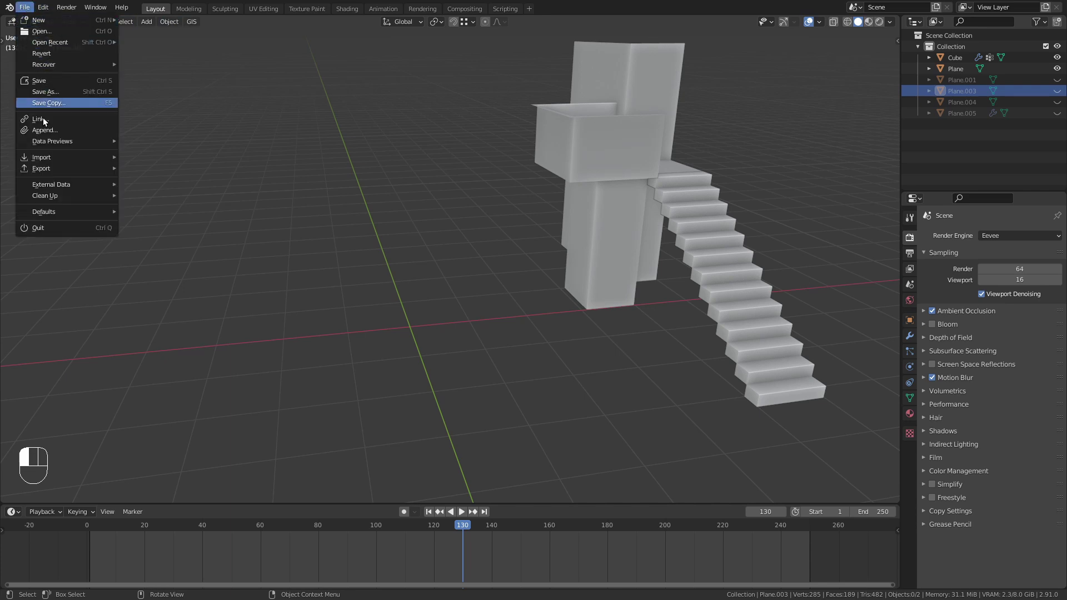
mouse_move(47, 160)
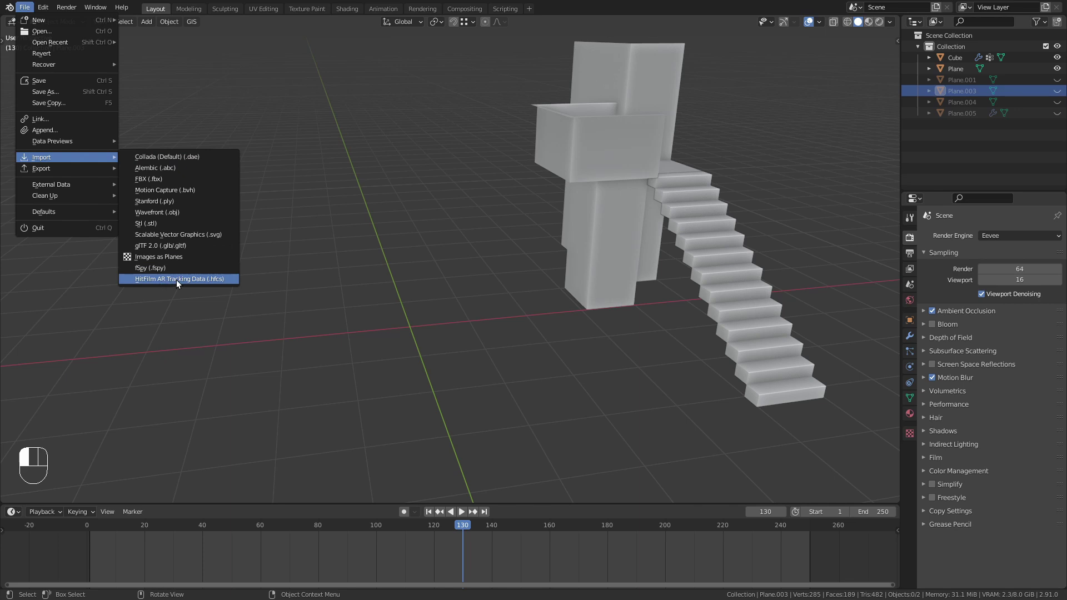
left_click(209, 280)
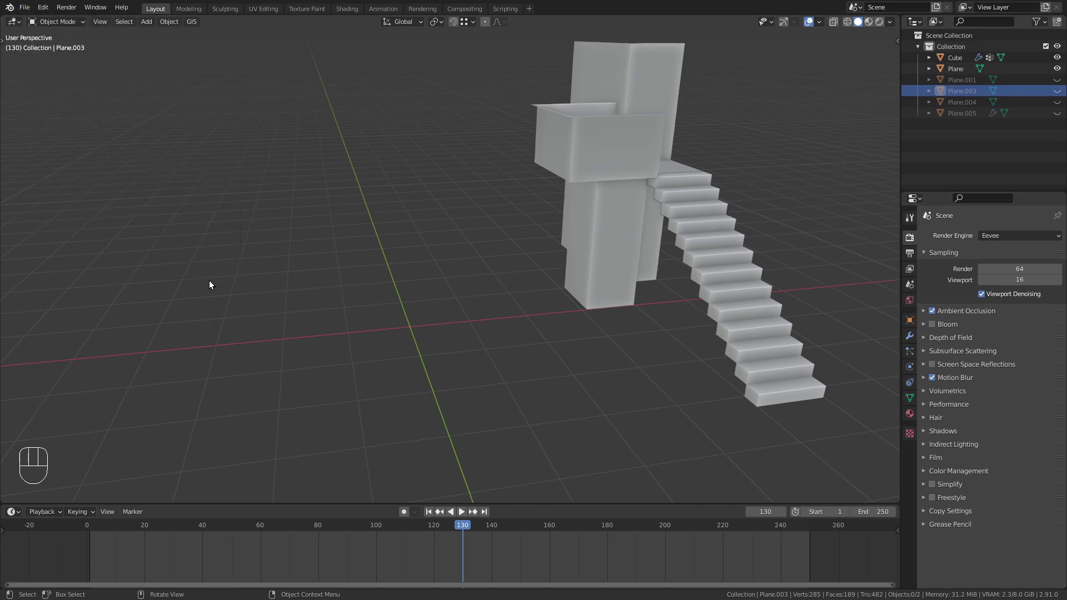
double_click(462, 258)
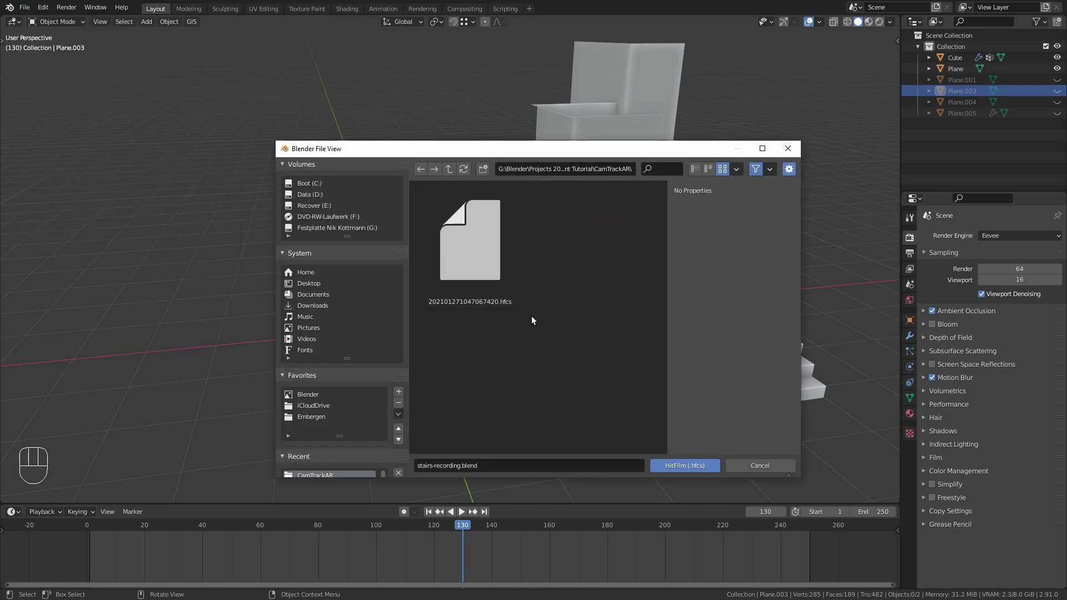
left_click(488, 261)
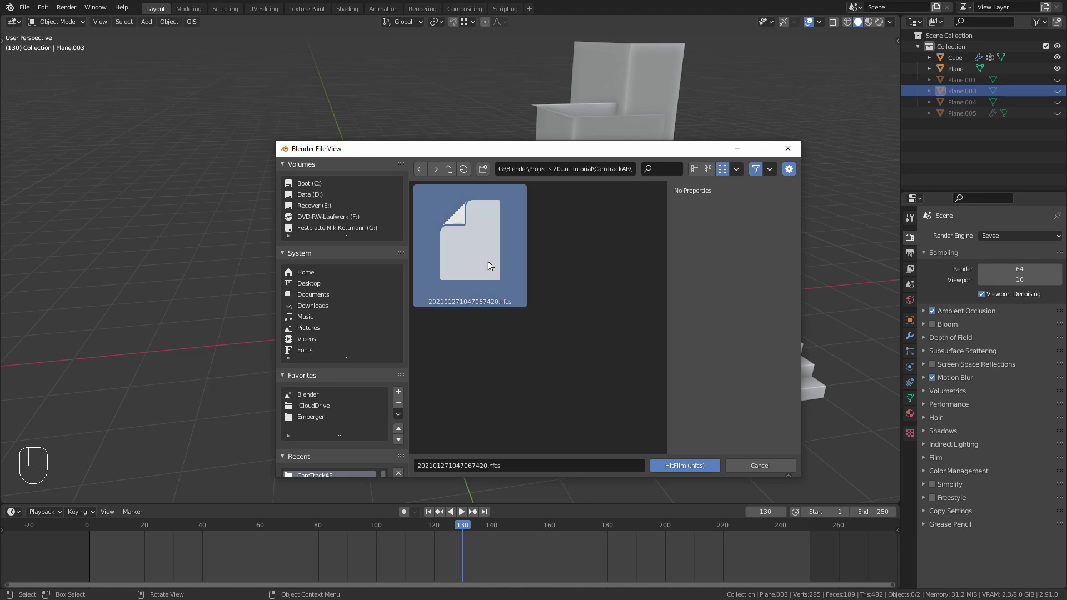
left_click(689, 461)
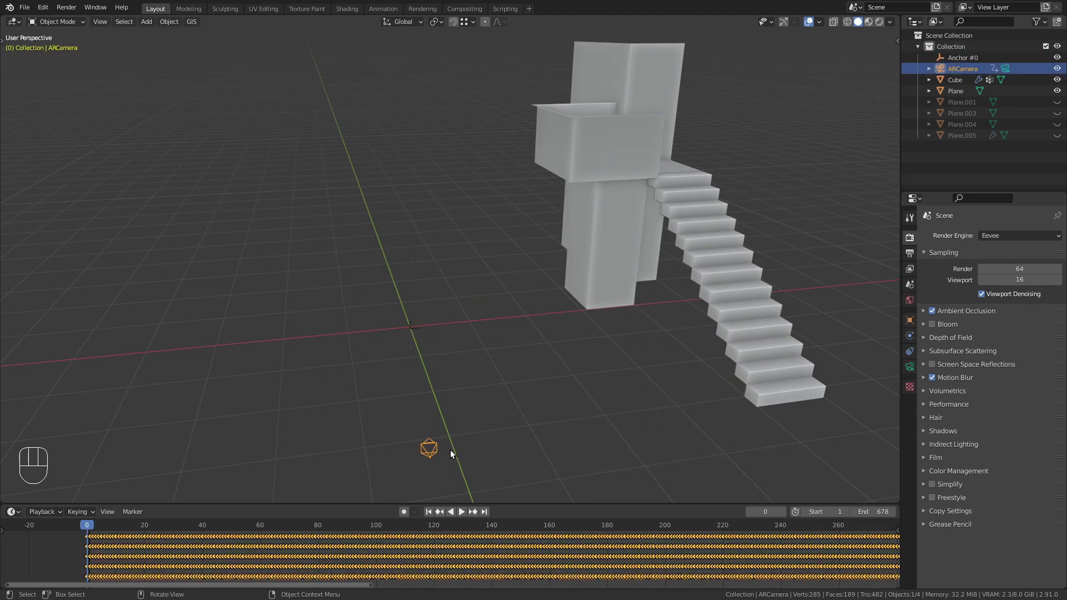
Enlarge the ARCamera, fit all keyframes up to frame 678, and scrub to frame 226
middle_click_drag(451, 449, 513, 322, "shift")
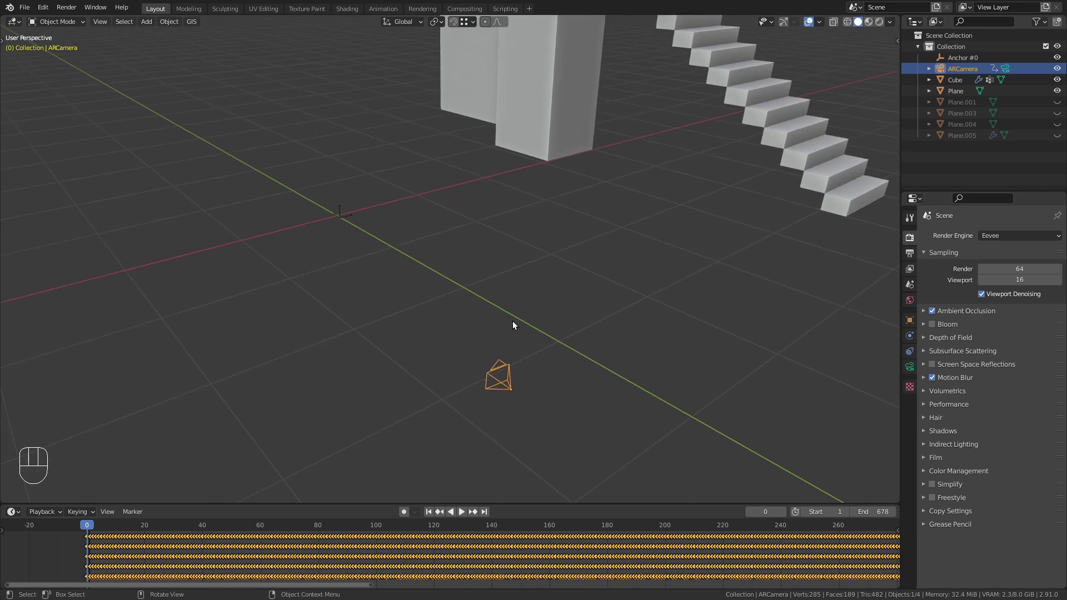
key("s")
left_click(512, 306)
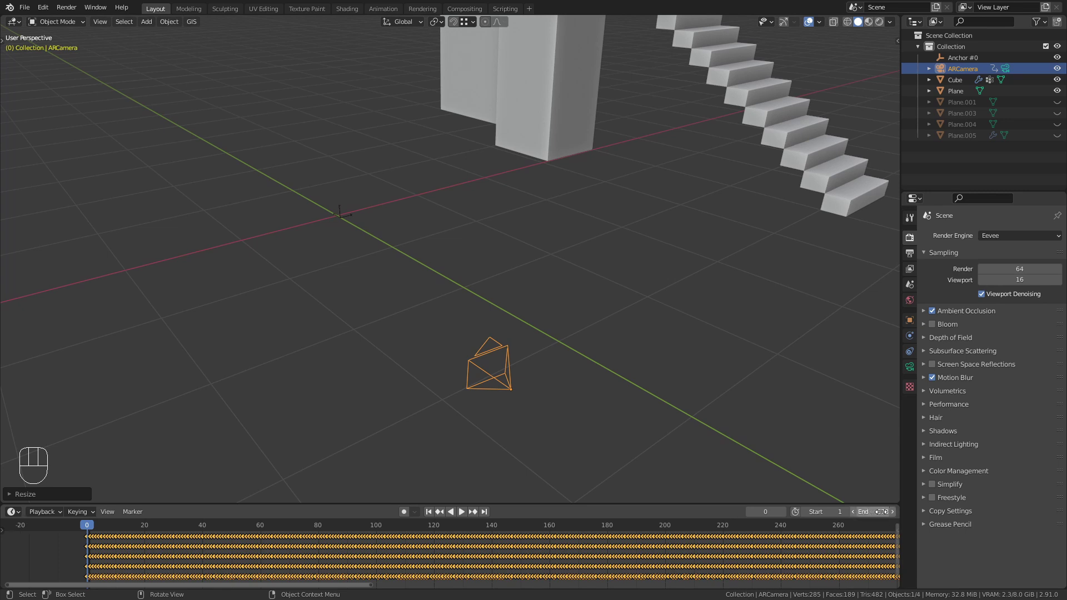
key("Home")
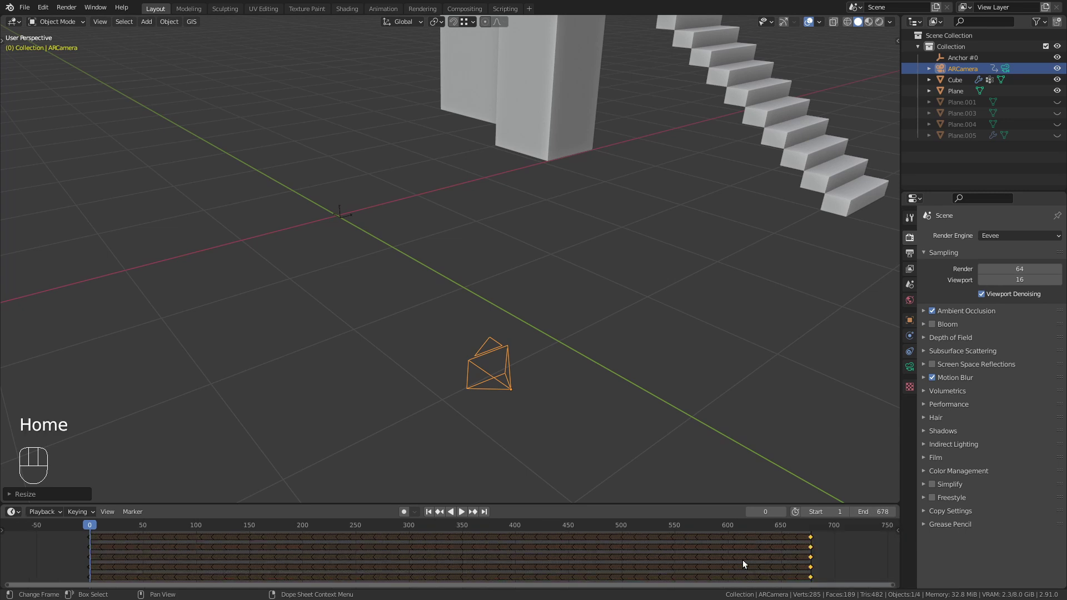
left_click_drag(101, 556, 330, 567, "shift")
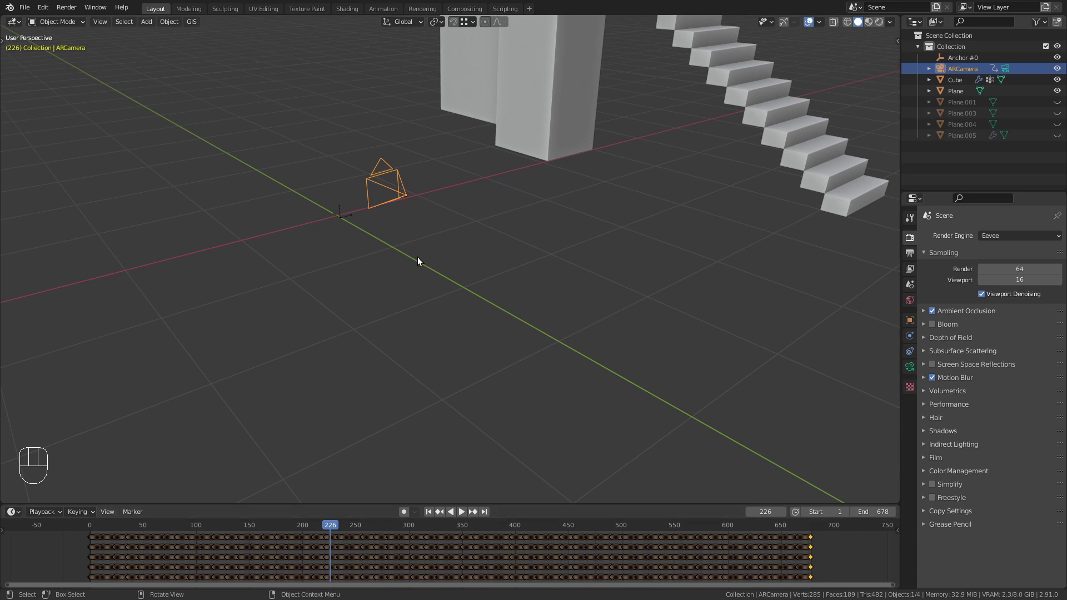
Calculate ARCamera's motion path for frames 1–678, hide its keyframe dots, and scrub to frame 217
left_click(911, 321)
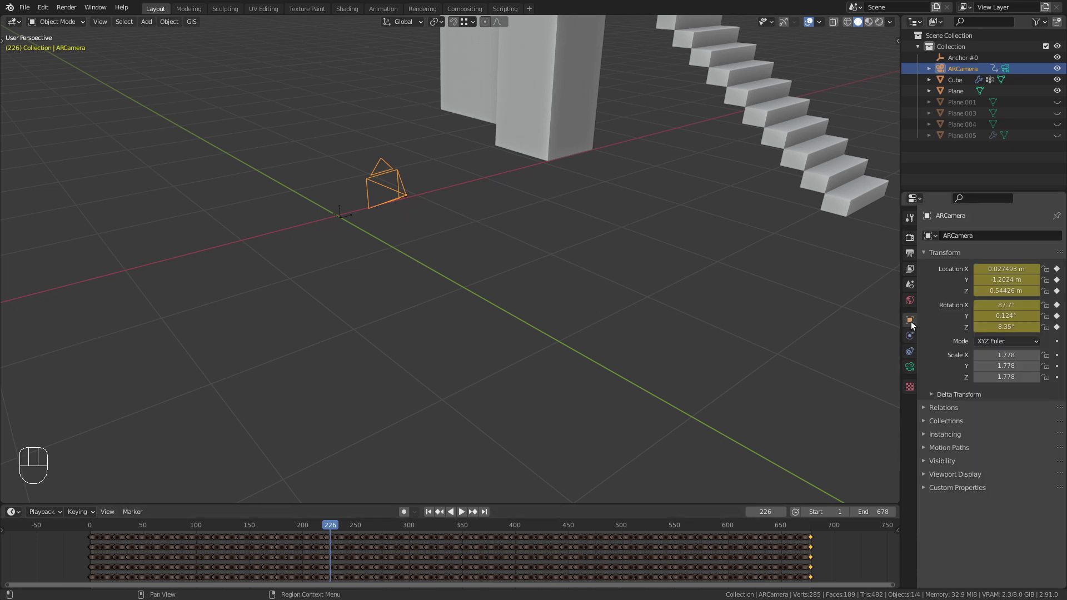
left_click(963, 449)
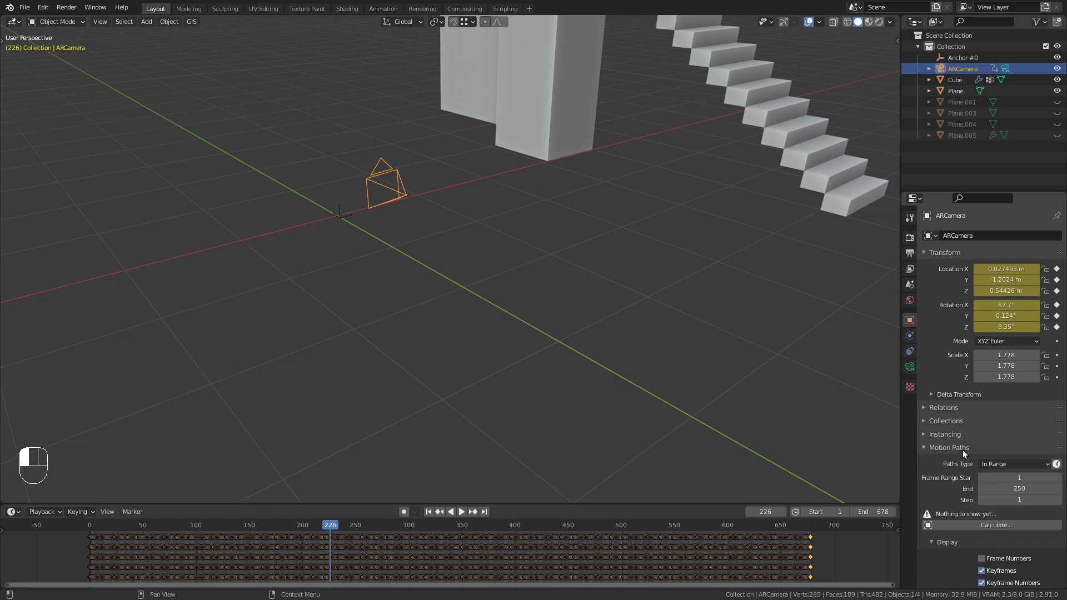
left_click(1002, 526)
left_click(1012, 556)
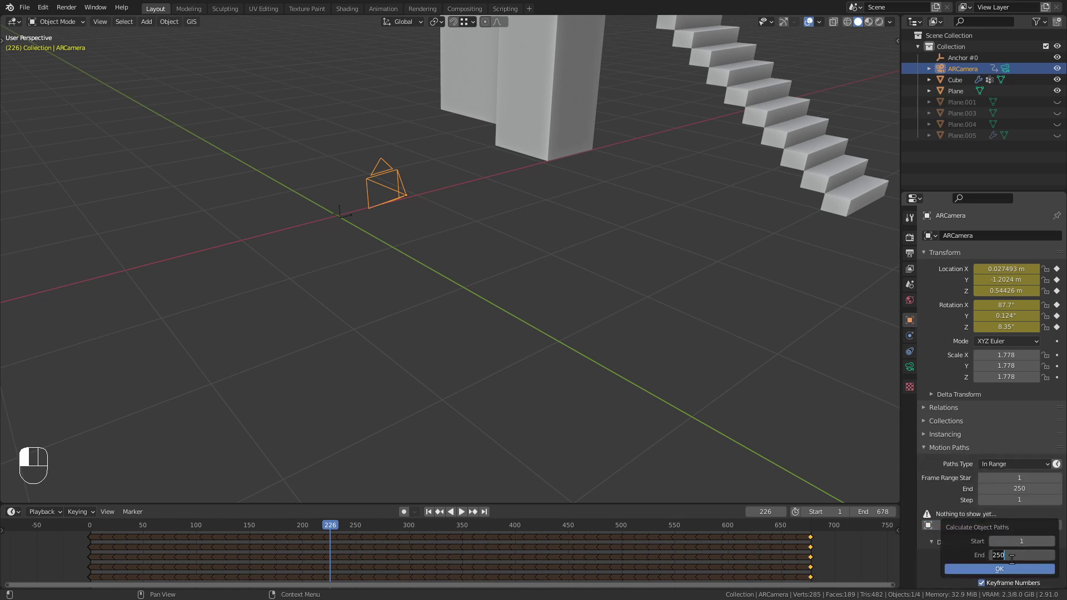
type("678")
key("Return")
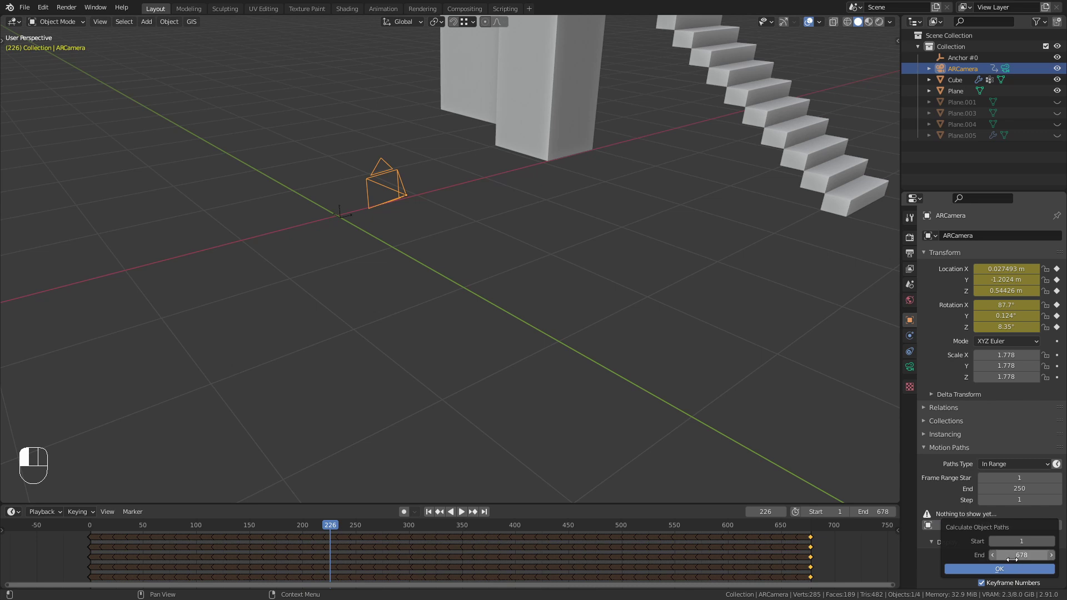
left_click(995, 569)
scroll(959, 539, "down", 2)
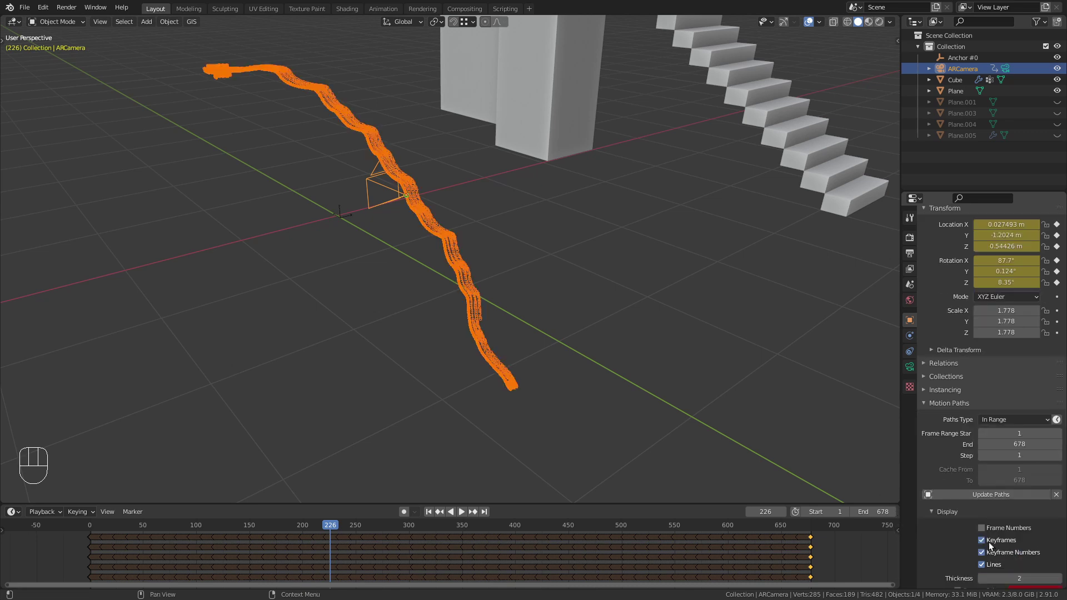
left_click(982, 541)
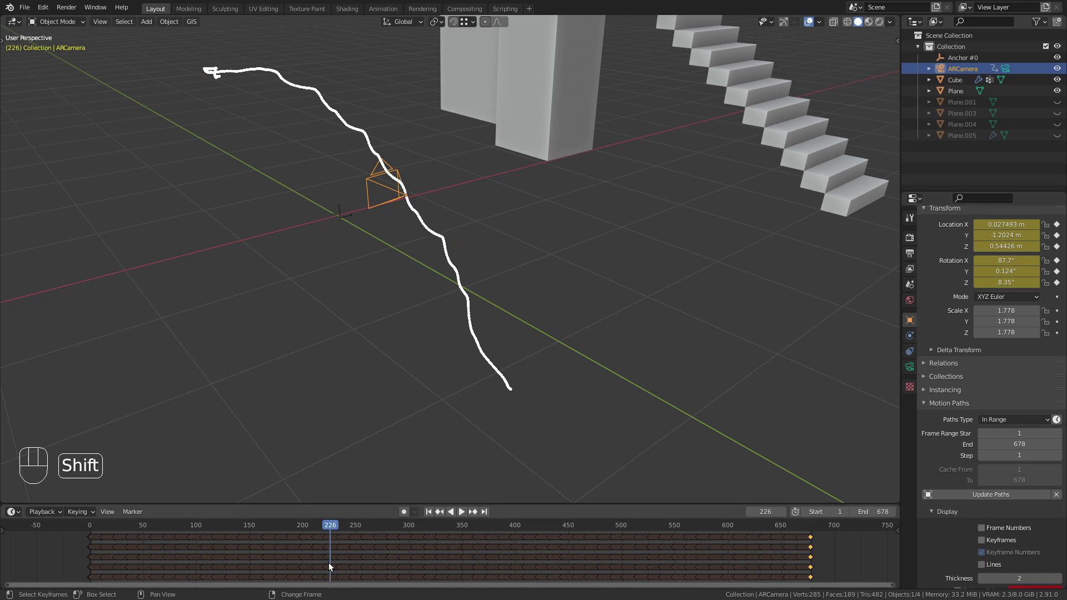
right_click_drag(328, 562, 321, 597, "shift")
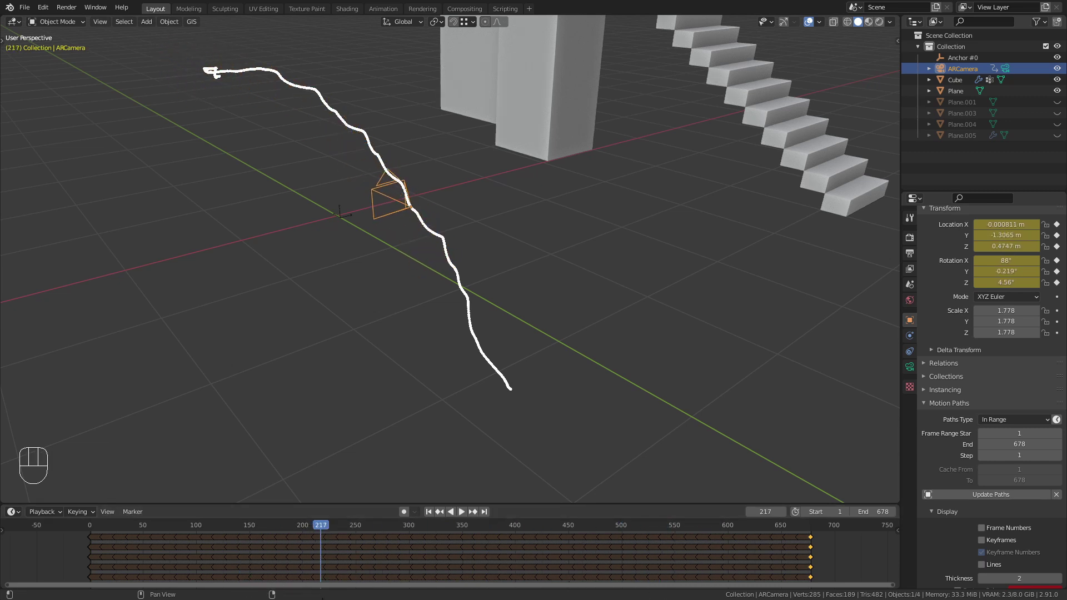
Nudge the camera at frame 217, then scrub to frame 179 and zoom in on the stairs
middle_click_drag(640, 340, 511, 398)
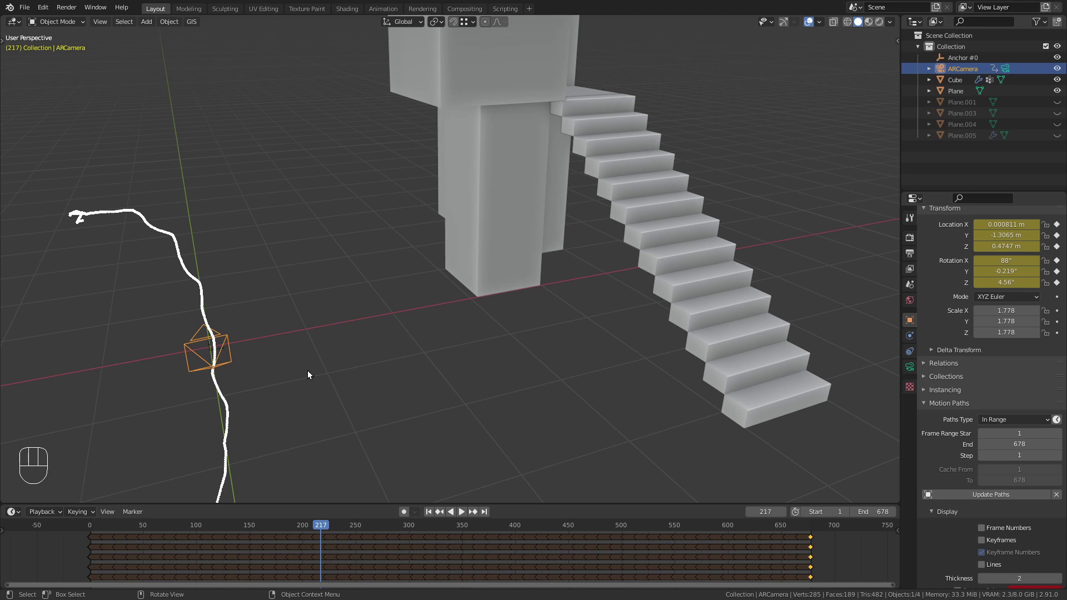
key("g")
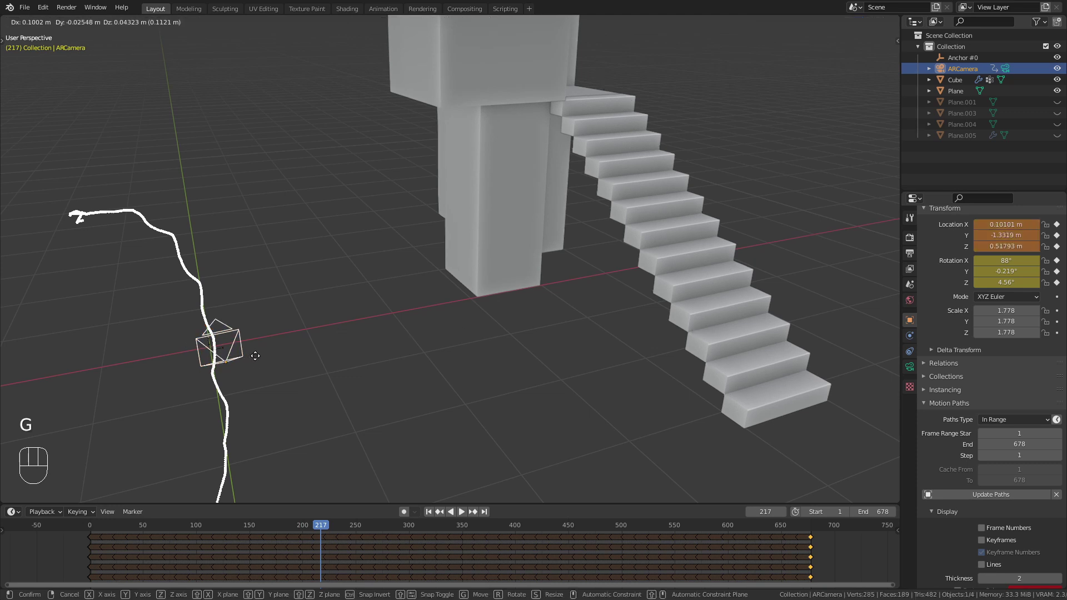
left_click(521, 337)
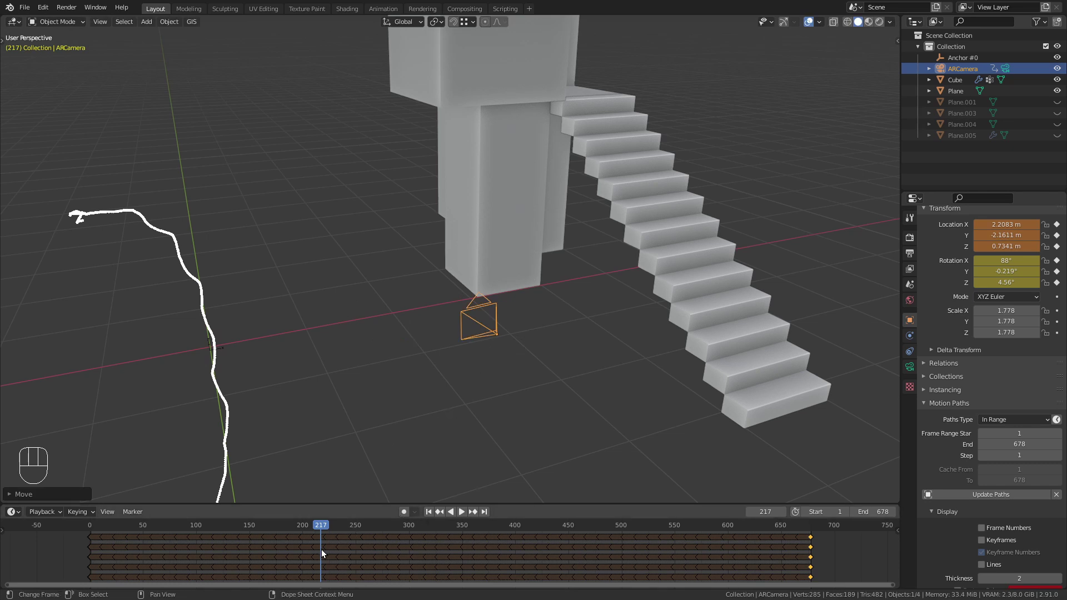
left_click_drag(321, 549, 280, 542, "shift")
middle_click_drag(322, 436, 410, 370)
scroll(413, 371, "up", 2)
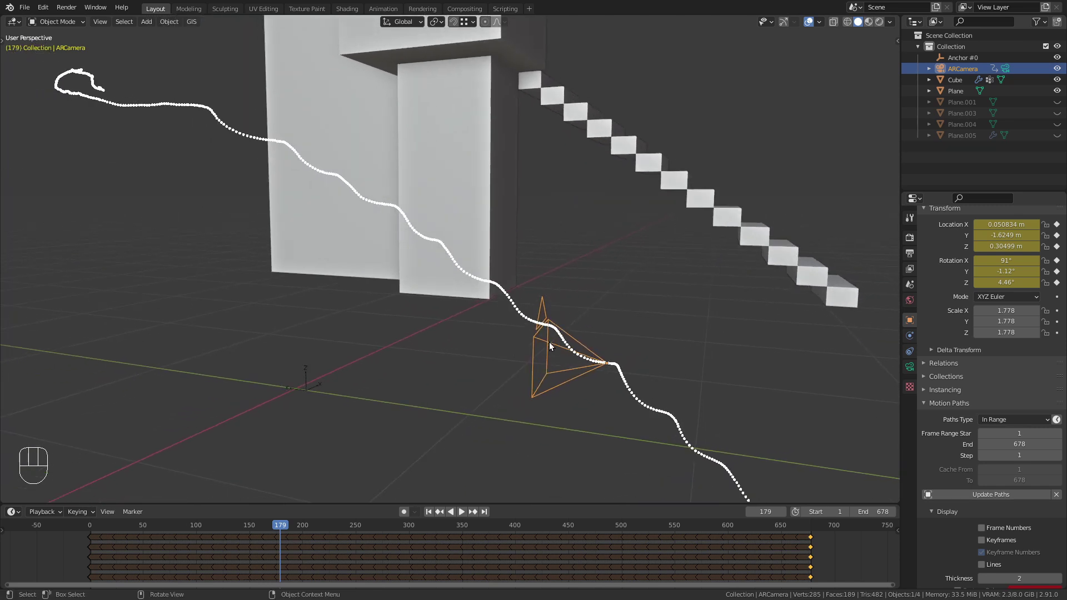
Parent ARCamera to Anchor #0 with Ctrl+P > Object, then select only the anchor
key("shift")
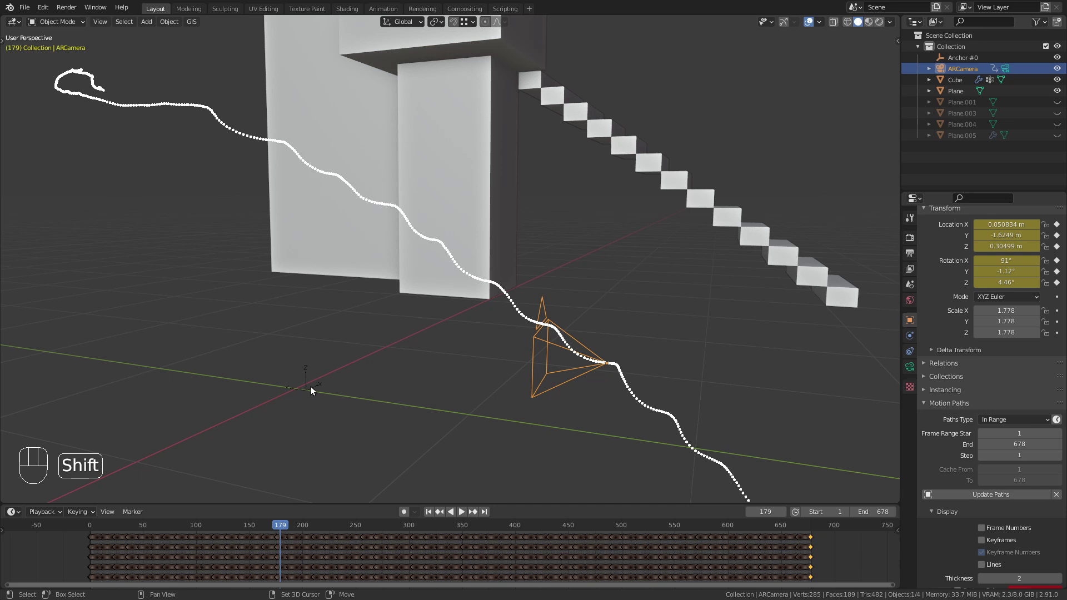
left_click(312, 387, "shift")
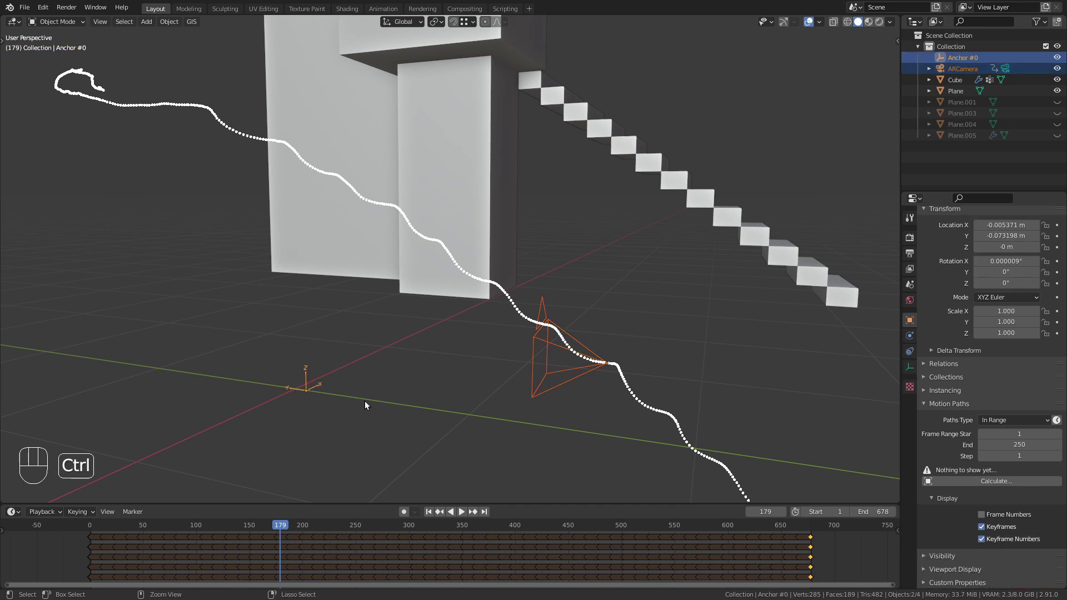
key("ctrl+p")
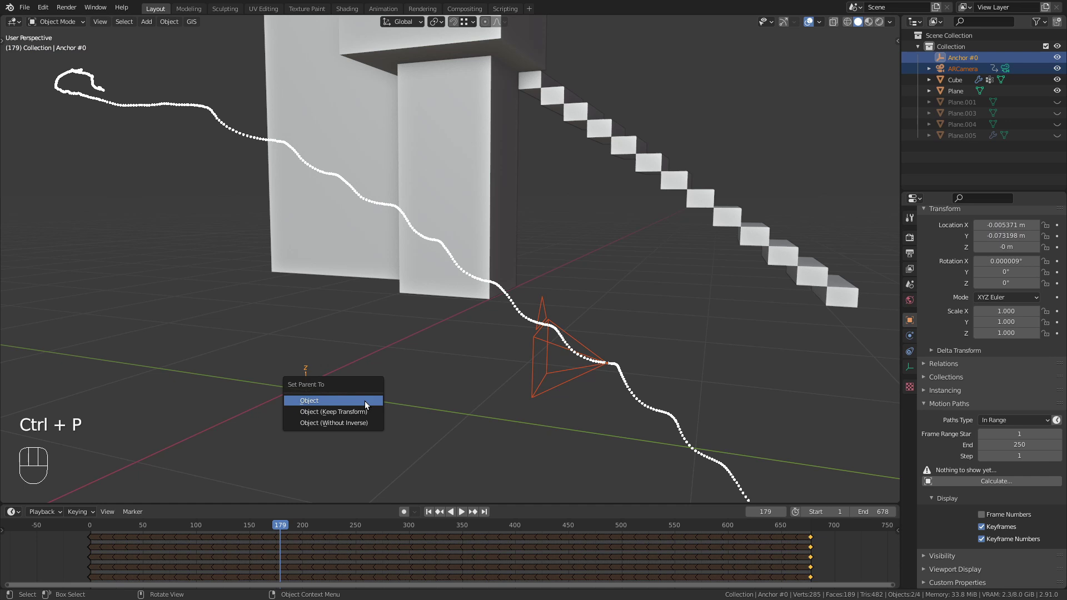
left_click(366, 405)
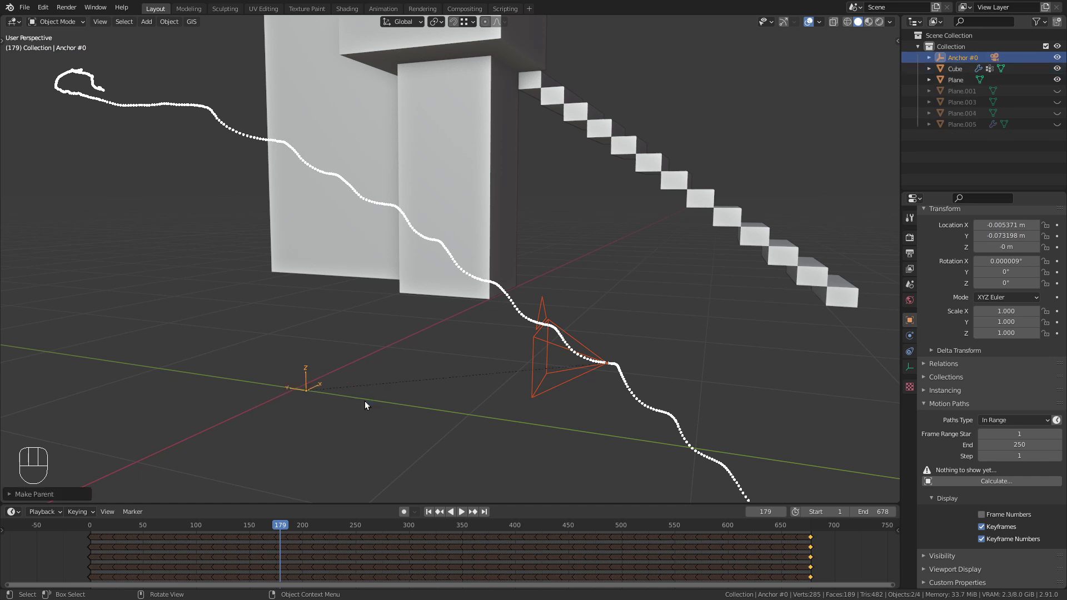
left_click(314, 385)
Roughly move, rotate and scale the anchor down to about 0.307
middle_click_drag(416, 351, 329, 362)
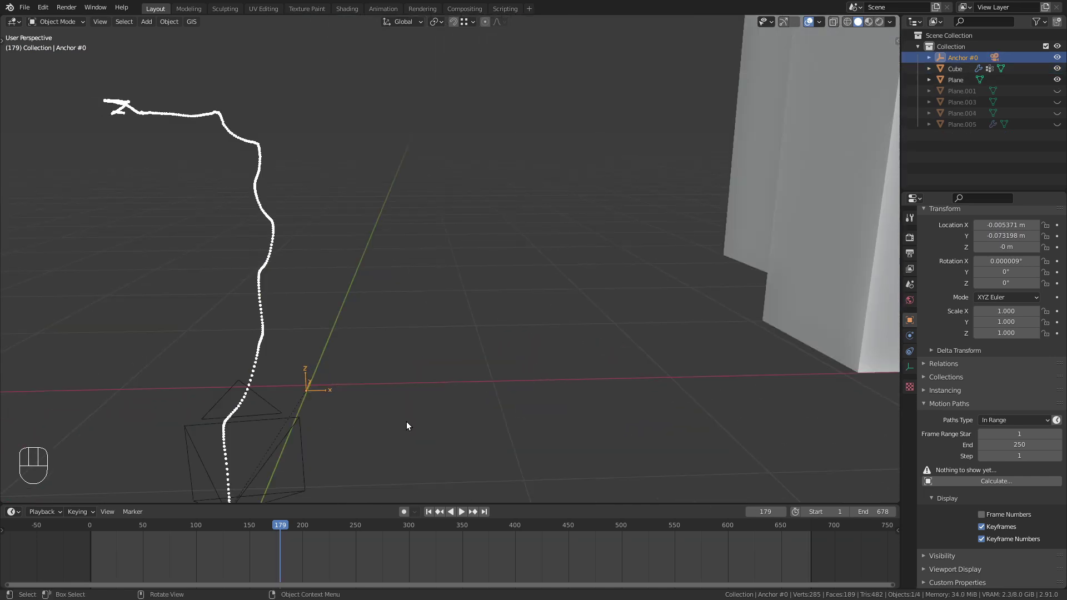
key("g")
left_click(601, 336)
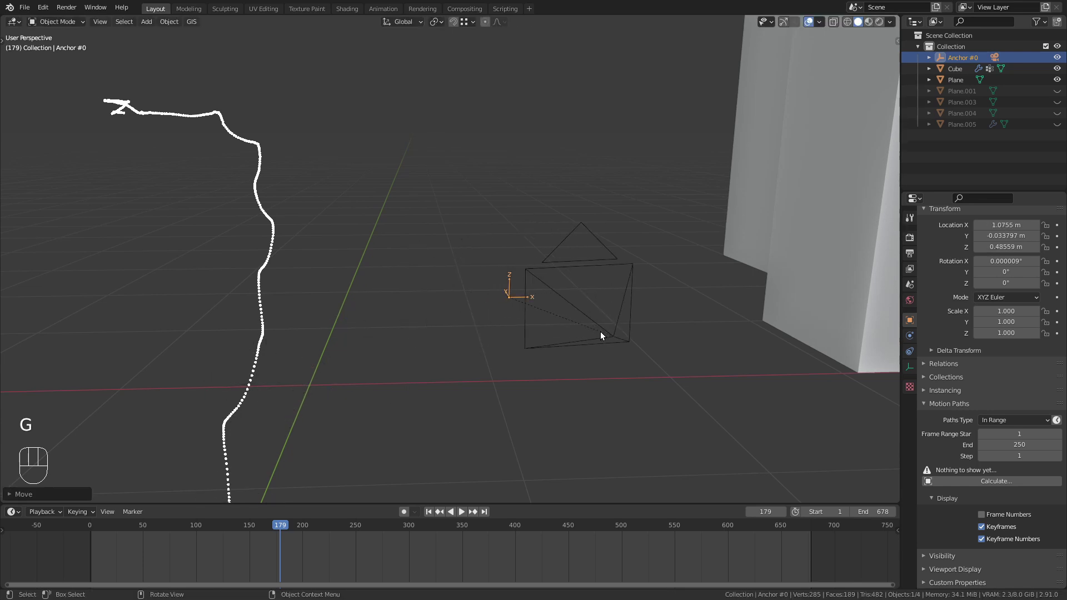
key("r")
key("r")
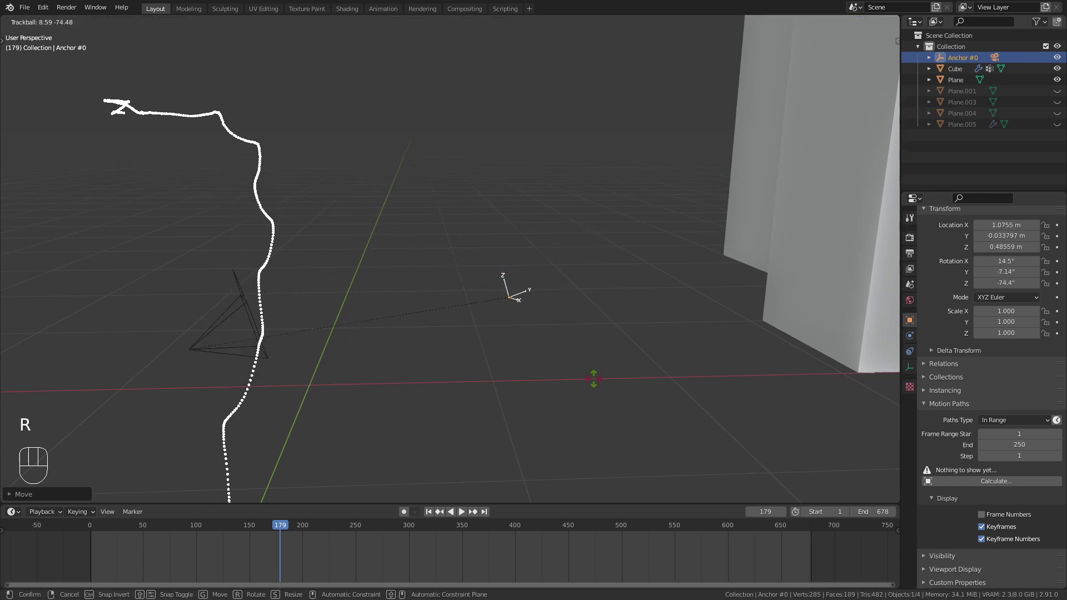
left_click(594, 369)
key("s")
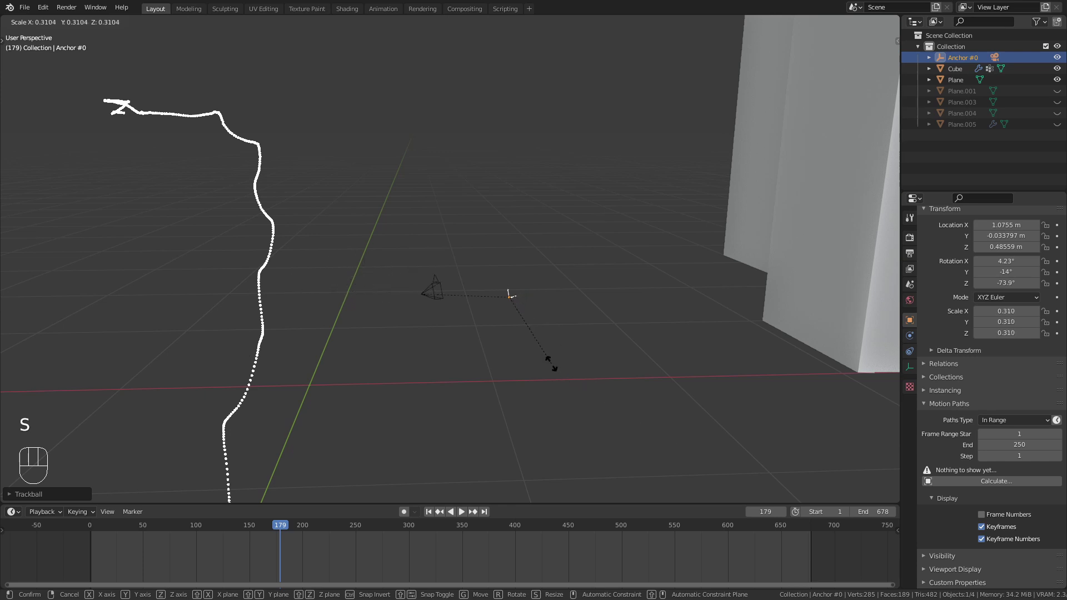
left_click(553, 367)
Play and scrub the animation to preview the anchored camera rig
scroll(511, 369, "up", 3)
middle_click_drag(511, 369, 471, 338, "shift")
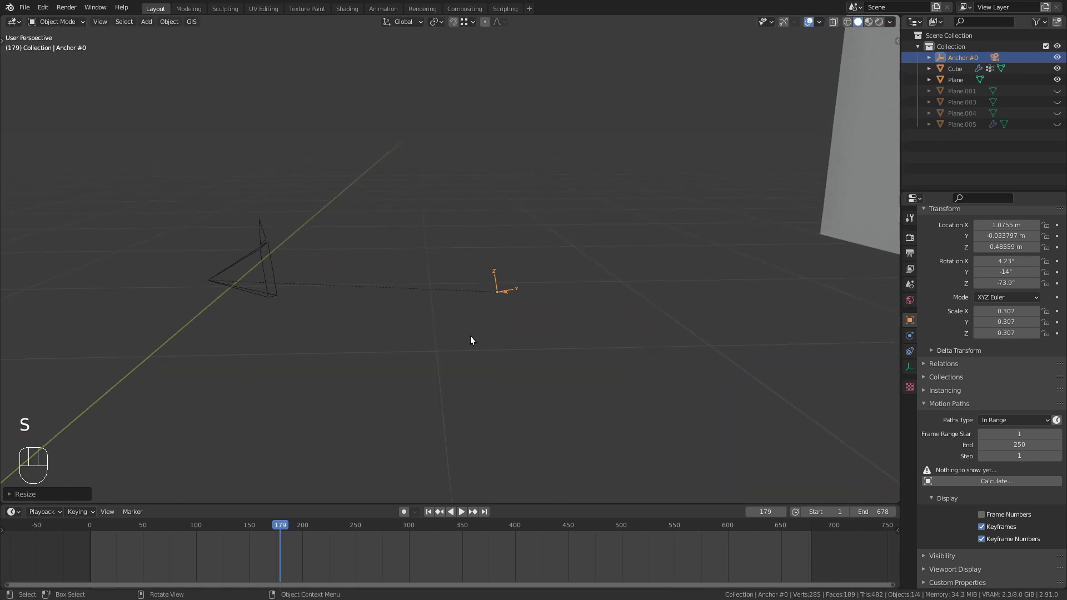
key("shift+space")
left_click_drag(282, 552, 286, 578)
key("shift+space")
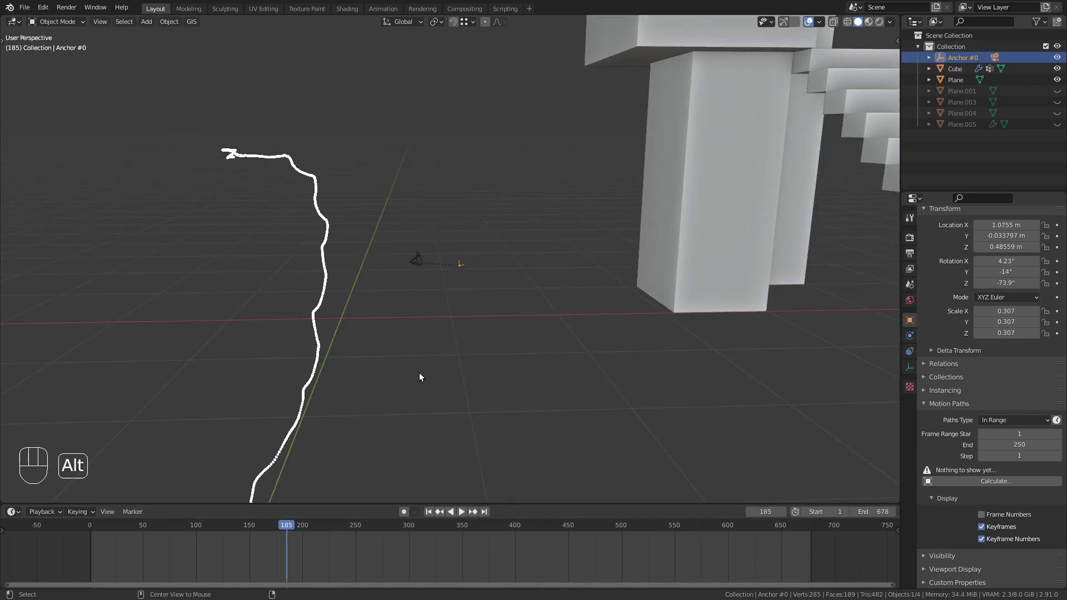
Clear the anchor's rotation and scale and place it on the building in front view
key("alt+r")
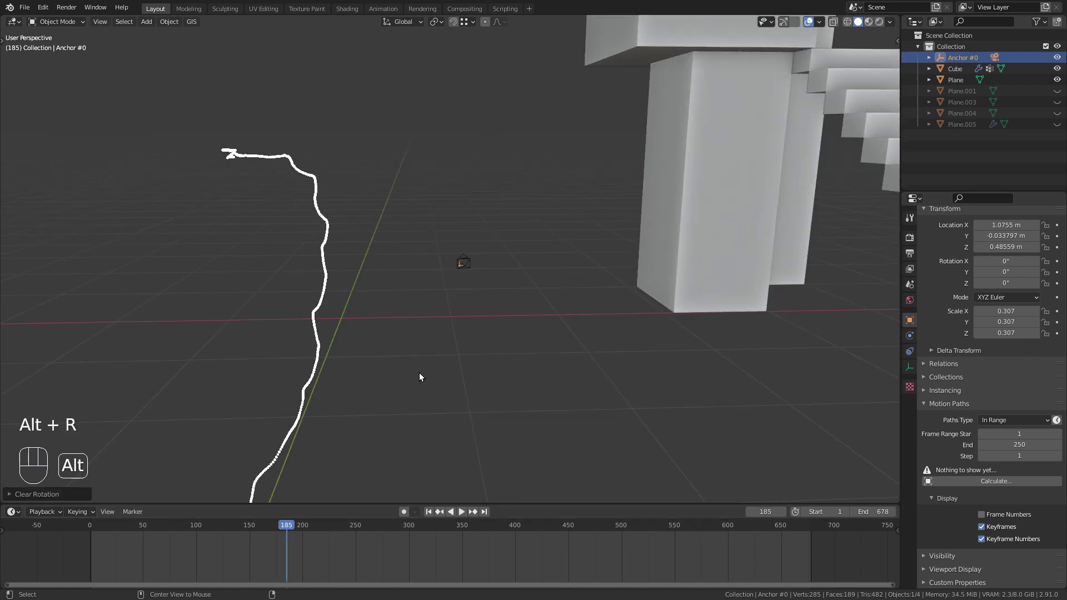
key("alt+s")
key("KP_1")
middle_click_drag(433, 372, 327, 410, "shift")
key("g")
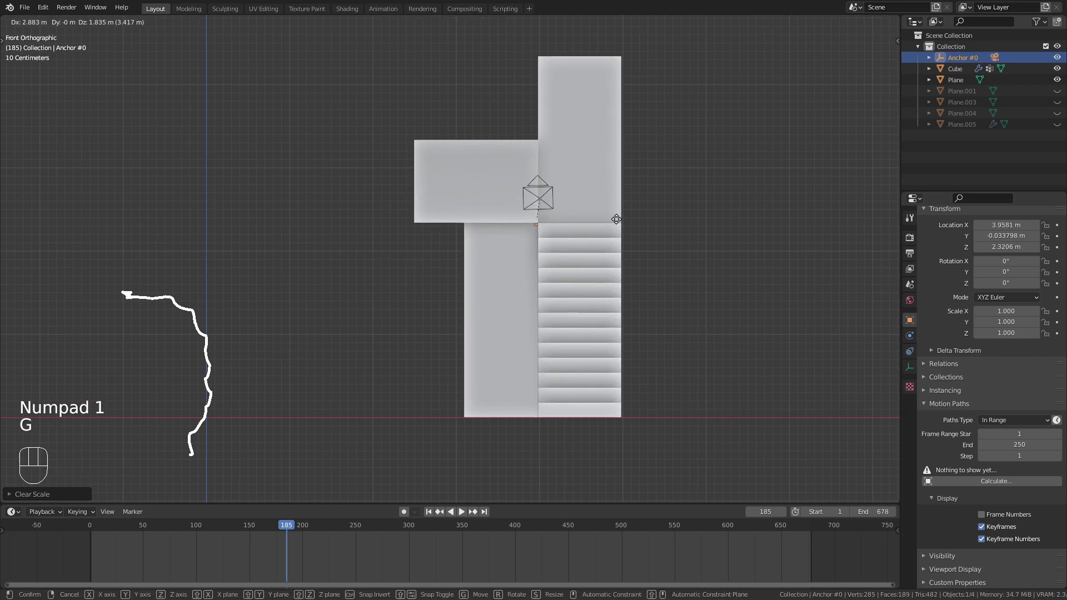
left_click(652, 228)
In right view, slide the anchor along Y onto the top step of the stairs
key("KP_3")
scroll(653, 222, "up", 4)
middle_click_drag(652, 222, 522, 295, "shift")
key("g")
key("y")
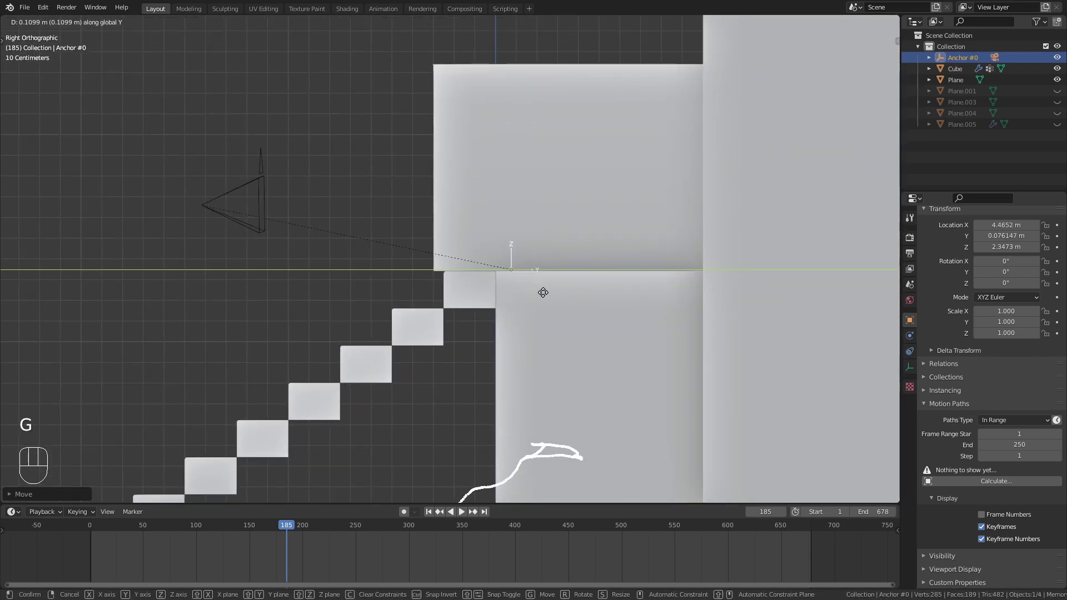
left_click(545, 292)
middle_click_drag(288, 283, 435, 252)
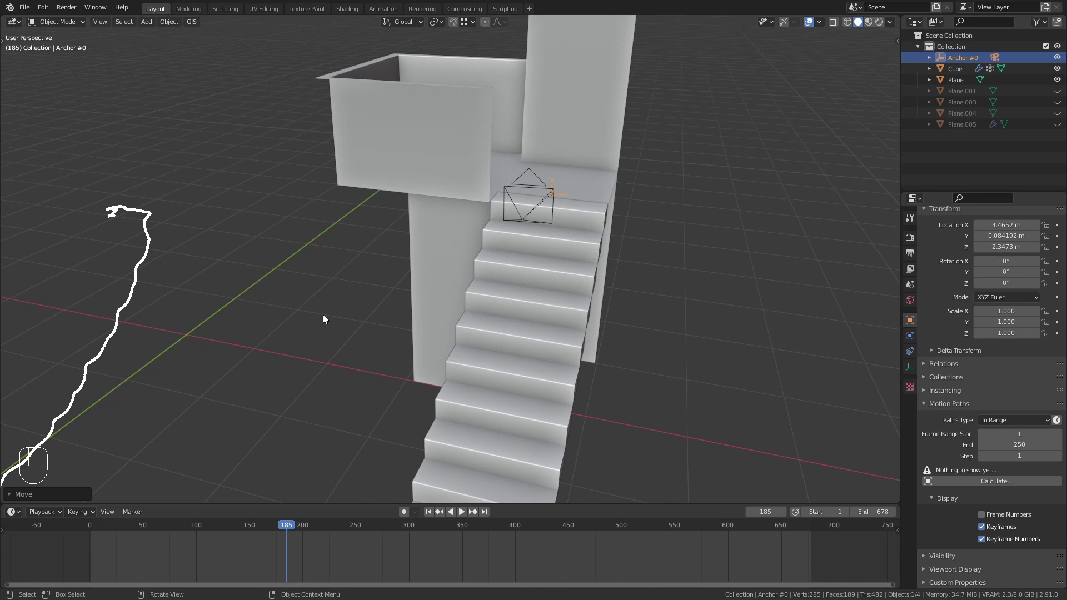
Update ARCamera's motion path to inspect its climb up the stairs, then clear it
left_click(525, 215)
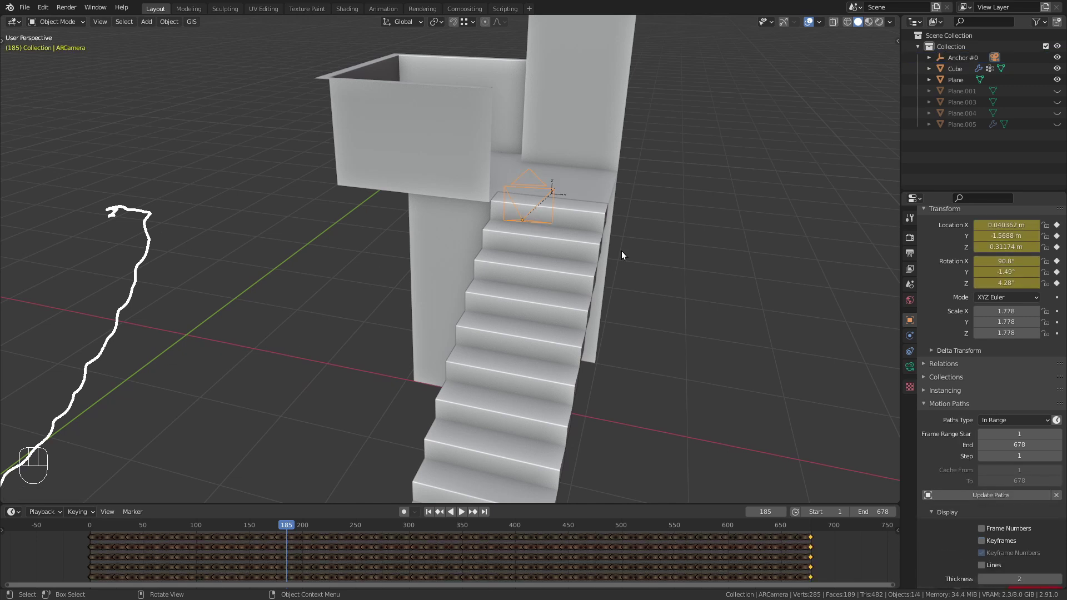
left_click(985, 495)
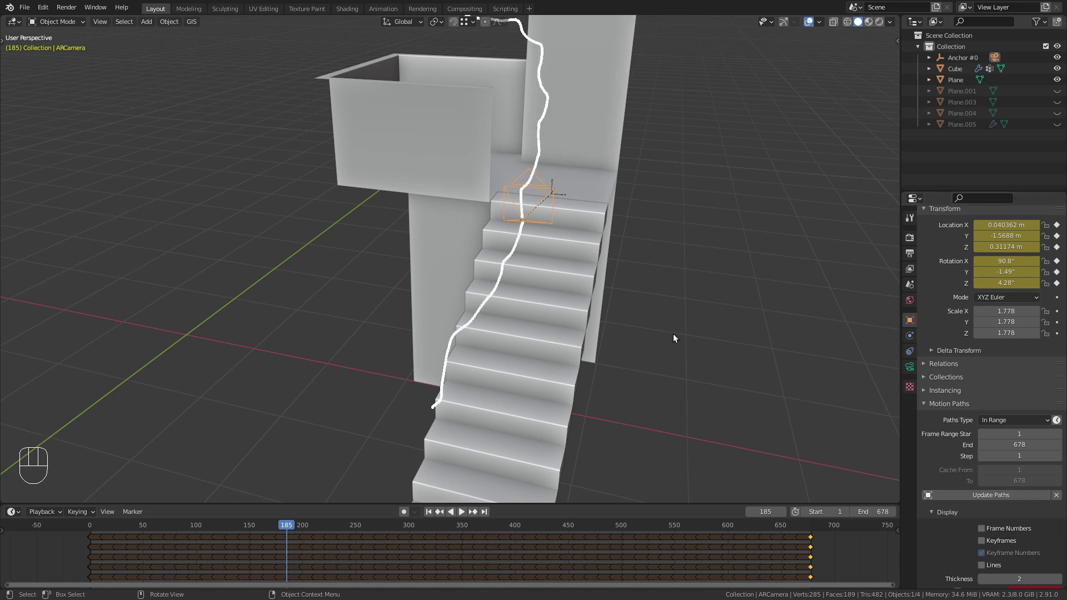
middle_click_drag(672, 333, 650, 356)
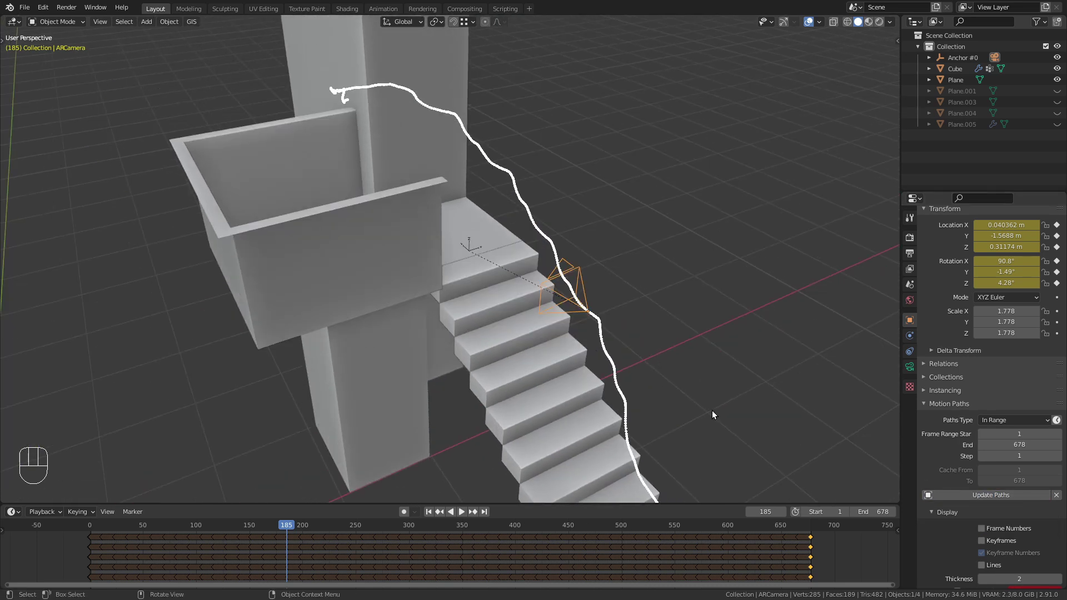
left_click(1057, 495)
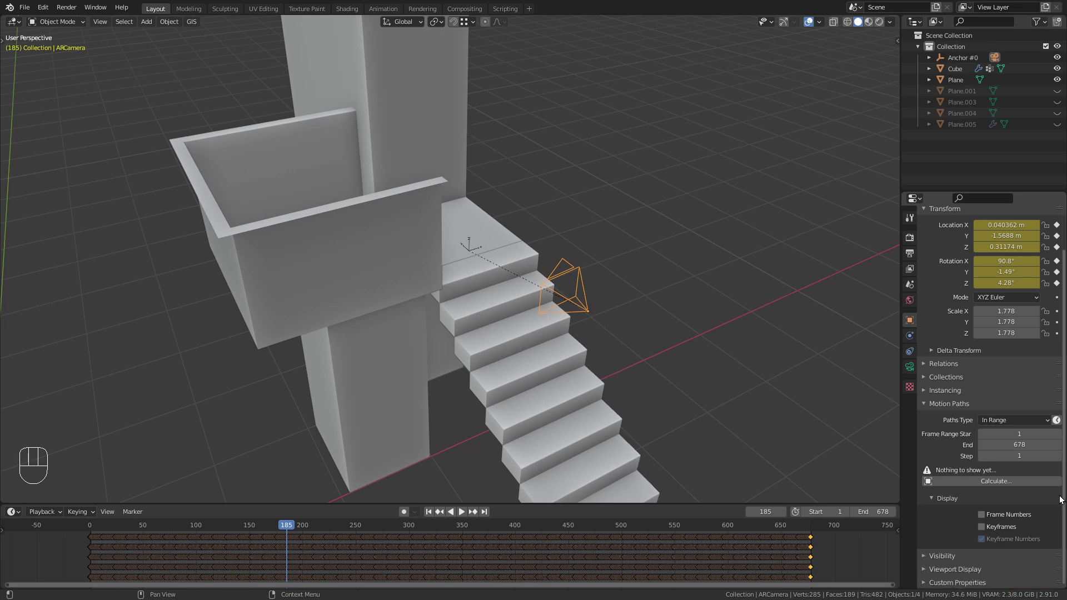
Look through the ARCamera and unhide Plane.001, Plane.003, Plane.004 and Plane.005
key("KP_0")
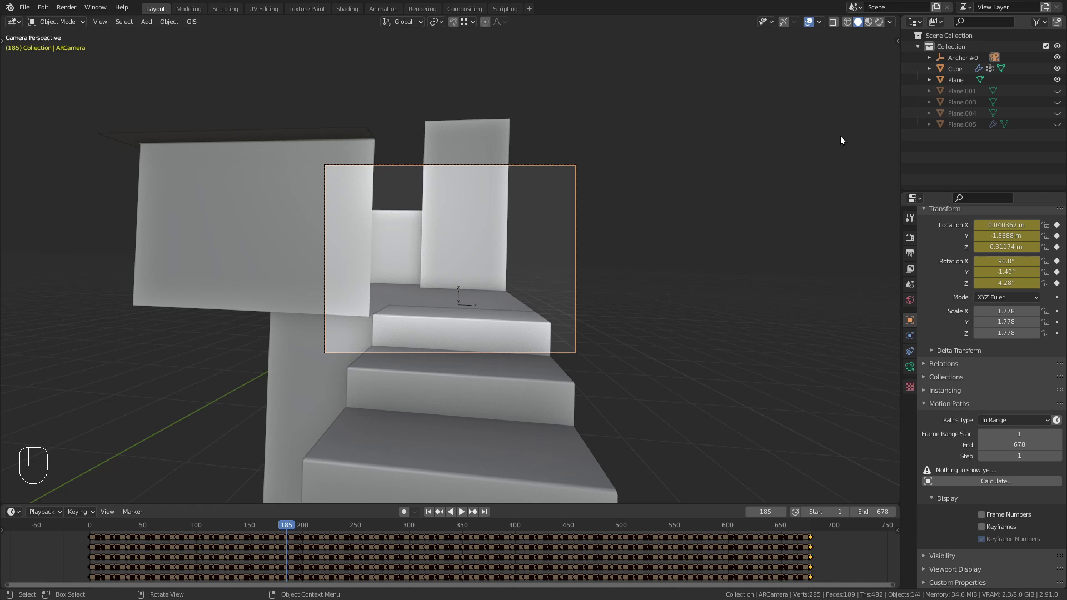
left_click(1057, 91)
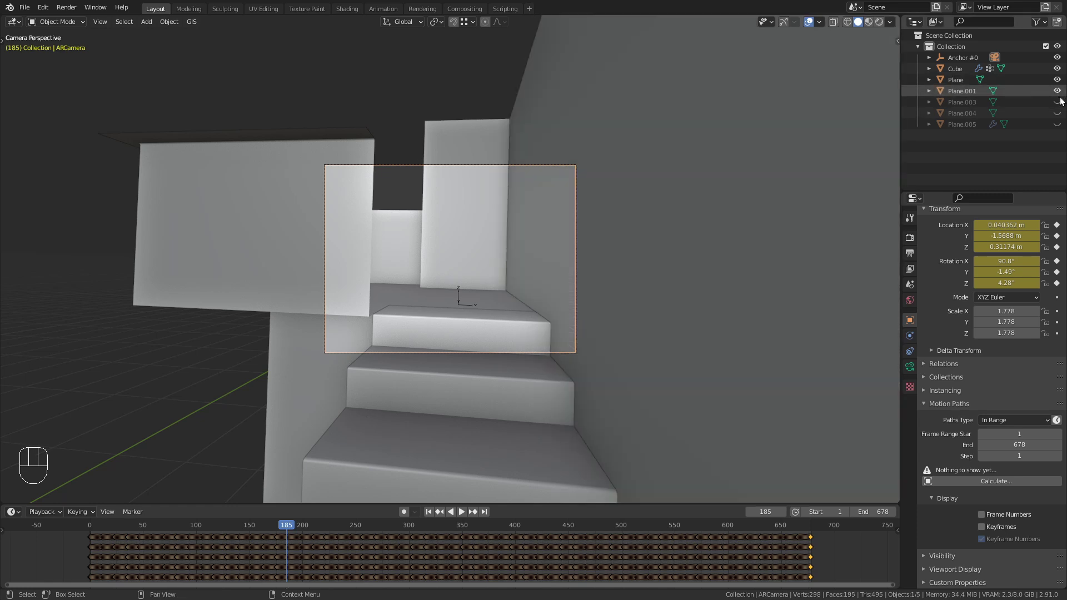
left_click(1058, 102)
left_click(1058, 115)
left_click(1057, 124)
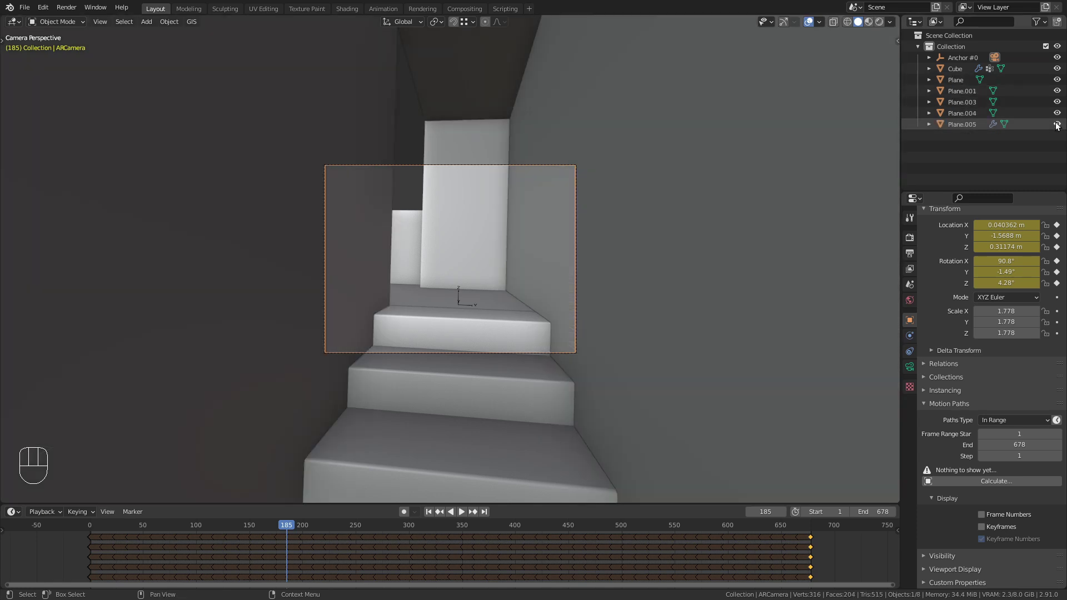
Switch to Material Preview and scrub the timeline to frame 343
left_click(869, 21)
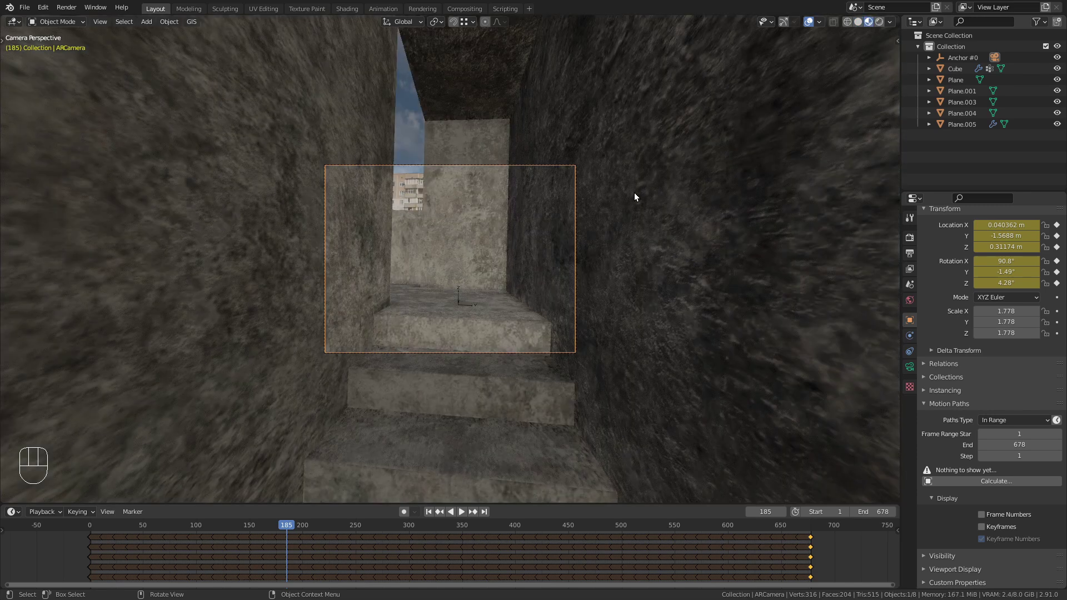
scroll(636, 197, "up", 3)
scroll(635, 198, "up", 1)
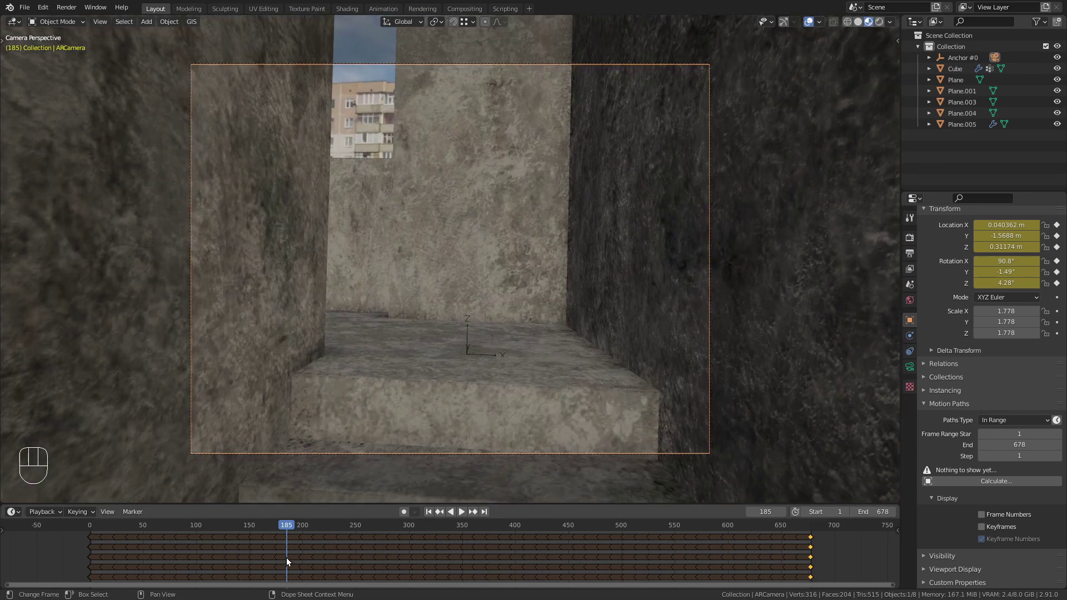
right_click_drag(287, 562, 455, 567, "shift")
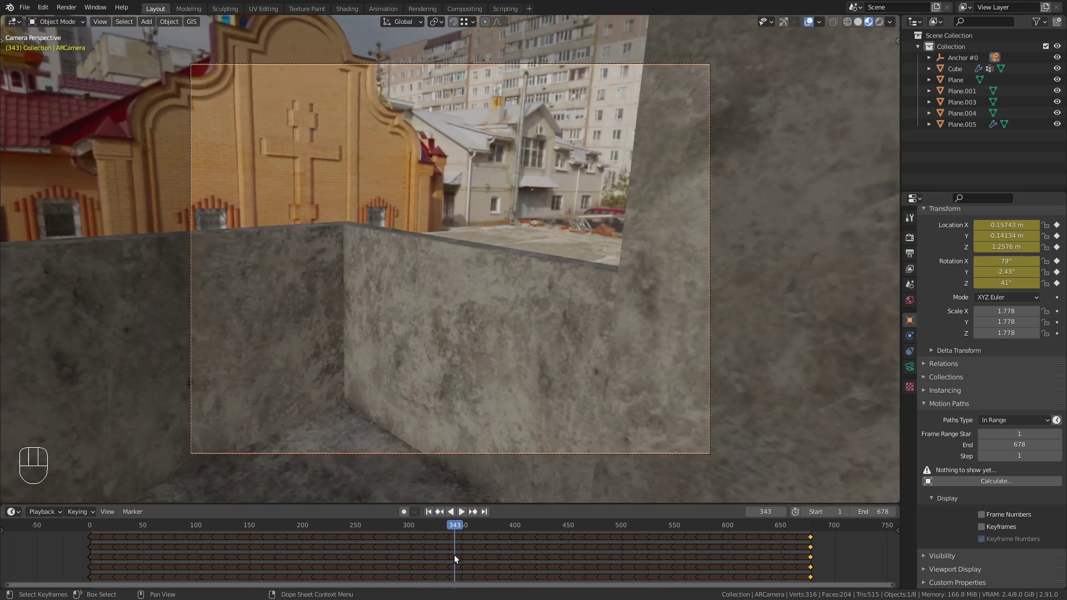
Clear the camera's Focal Length keyframes and widen the lens to about 18 mm
left_click(911, 368)
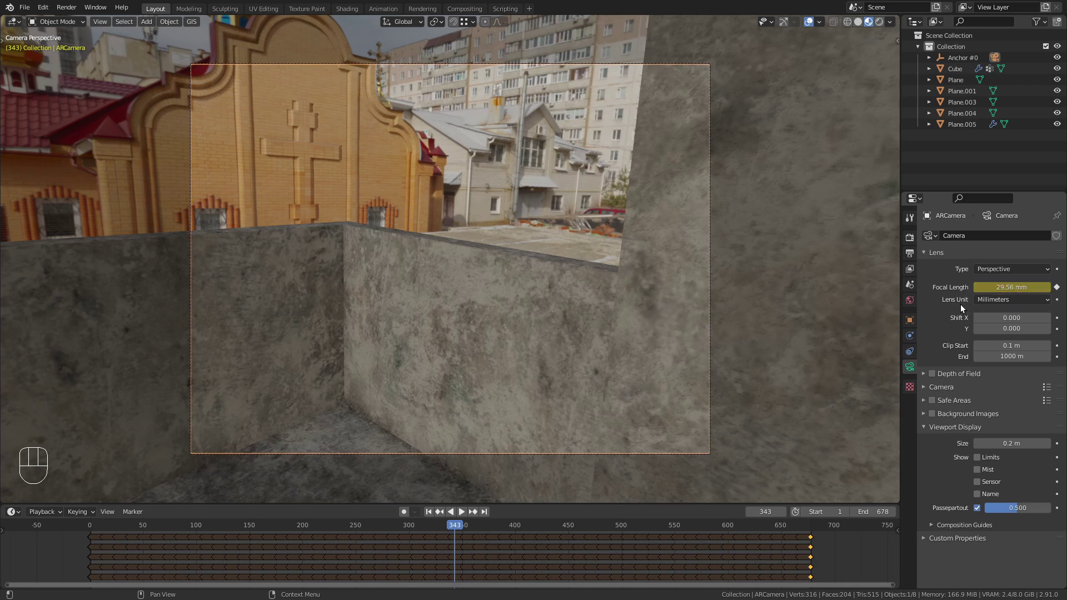
right_click(1019, 286)
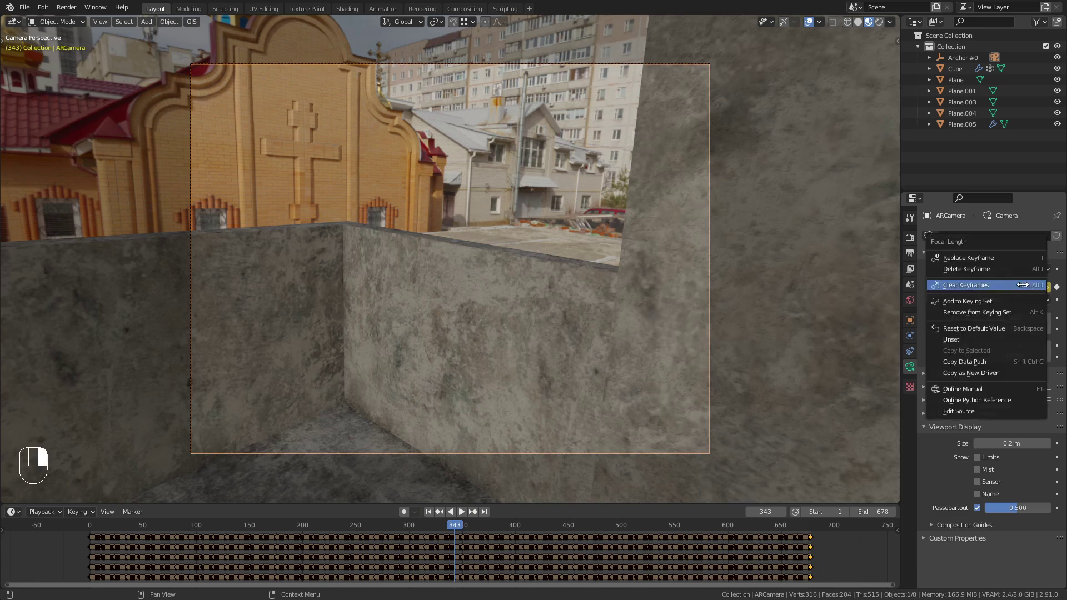
left_click(993, 286)
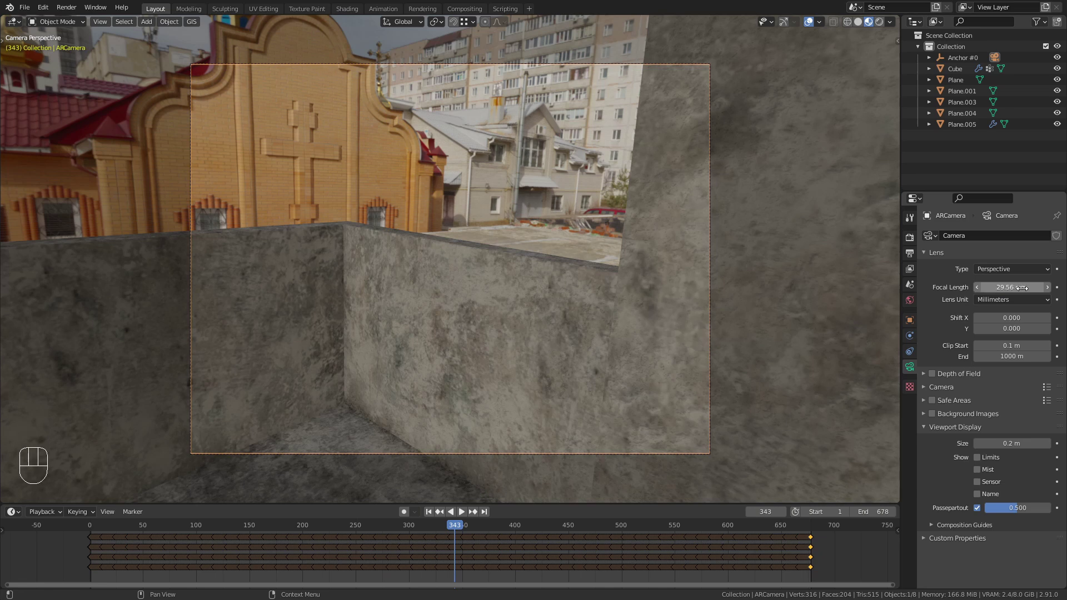
left_click_drag(1023, 288, 987, 287)
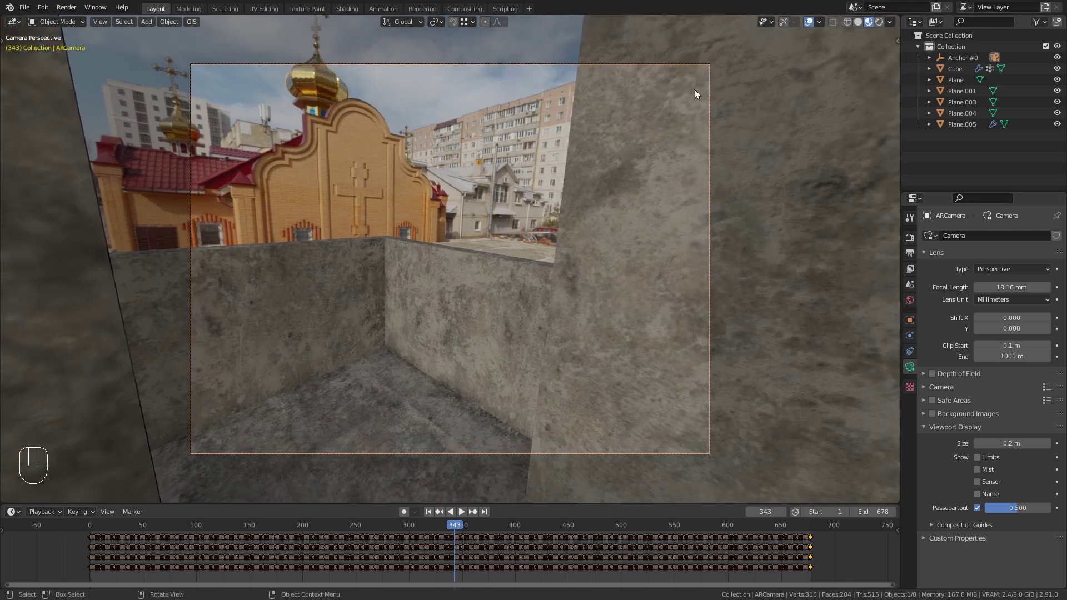
Set the render resolution to 1920×1080 and fit the camera frame in the viewport
left_click(910, 254)
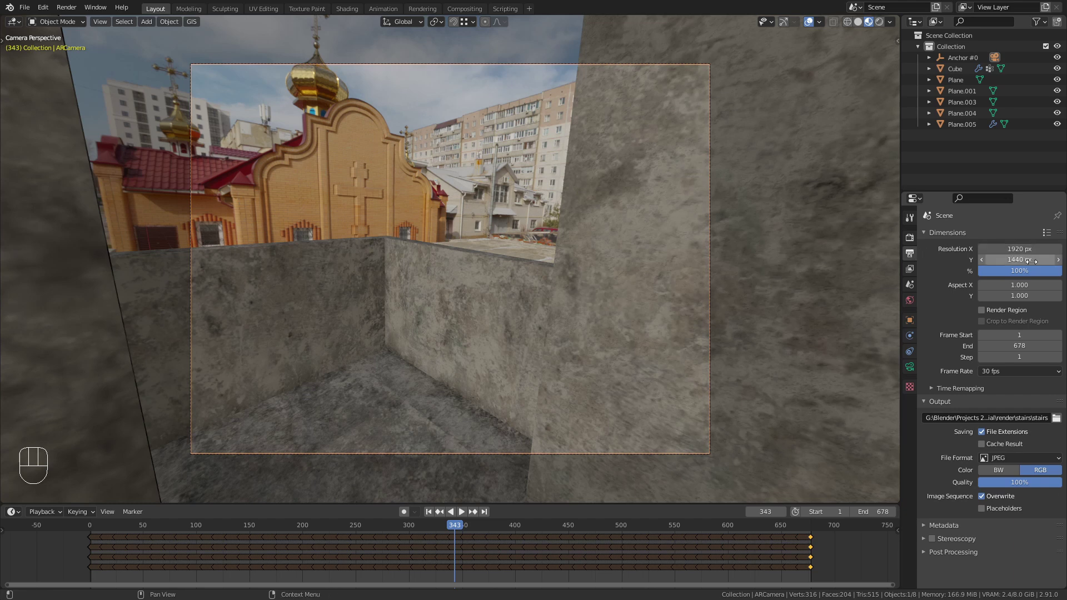
left_click_drag(1030, 262, 1030, 261)
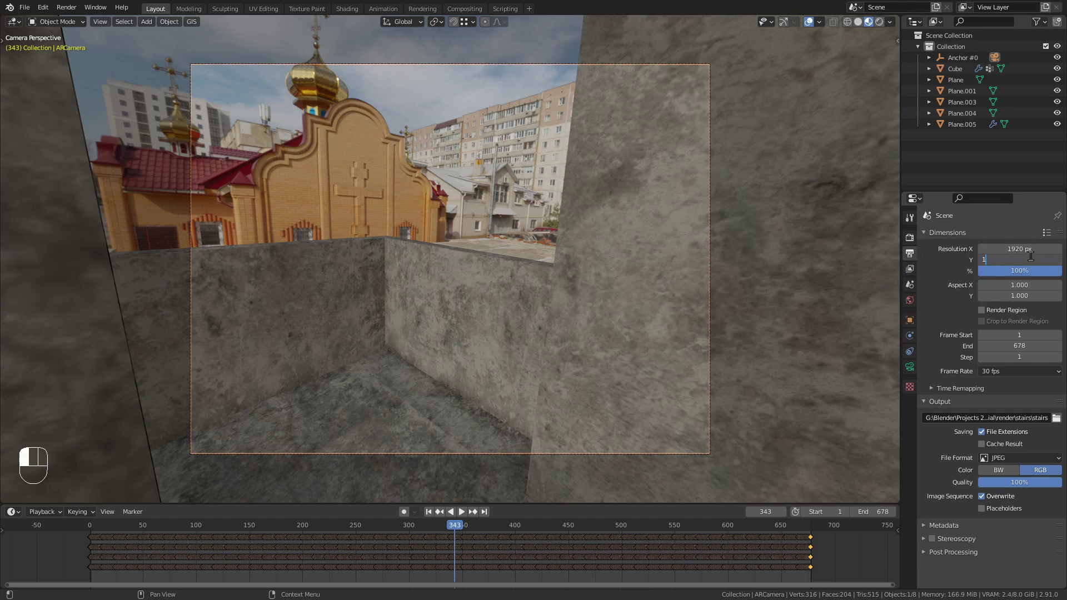
key("Return")
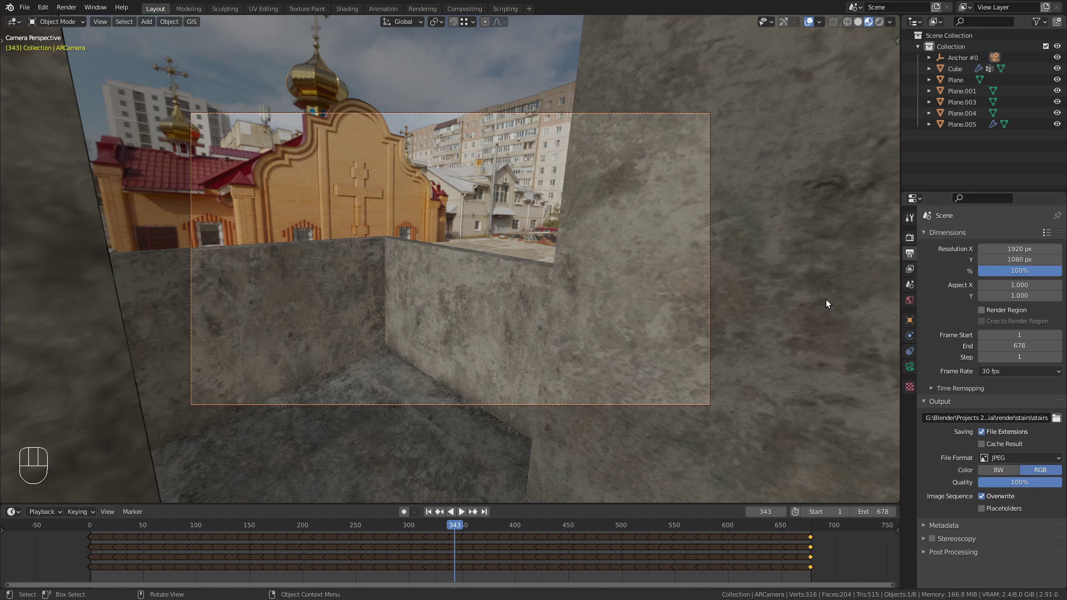
key("Home")
Jump back to frame 1 and play the tracked camera animation up the stairs
key("shift+Left")
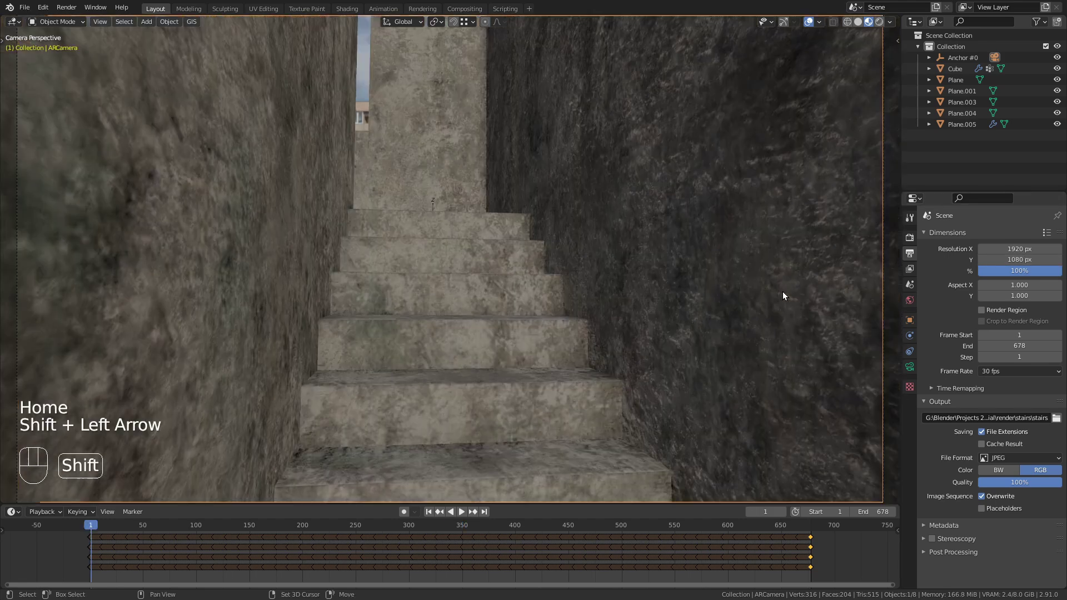
key("space")
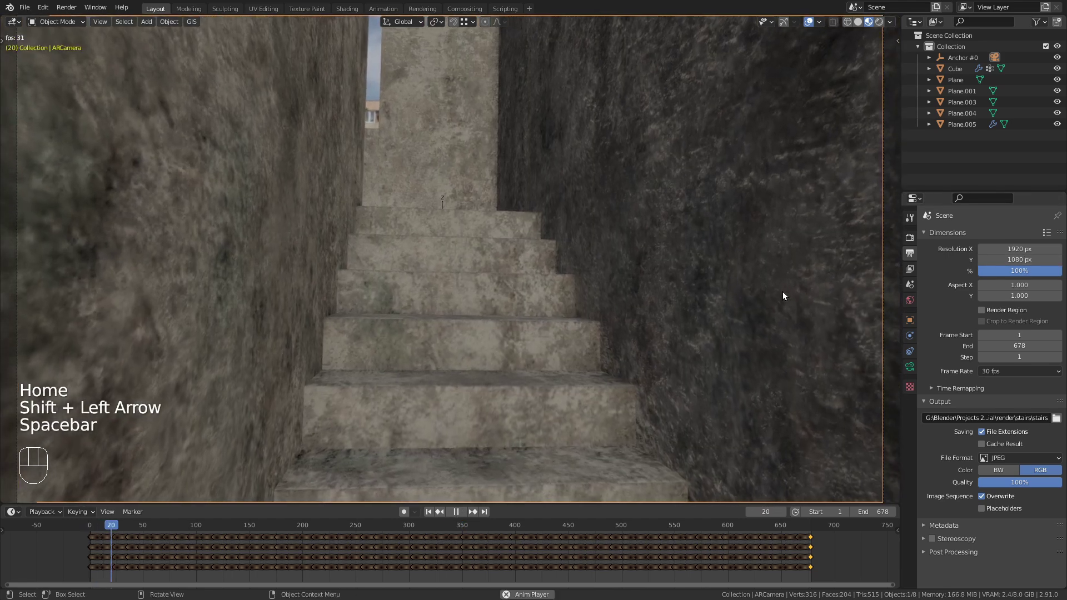